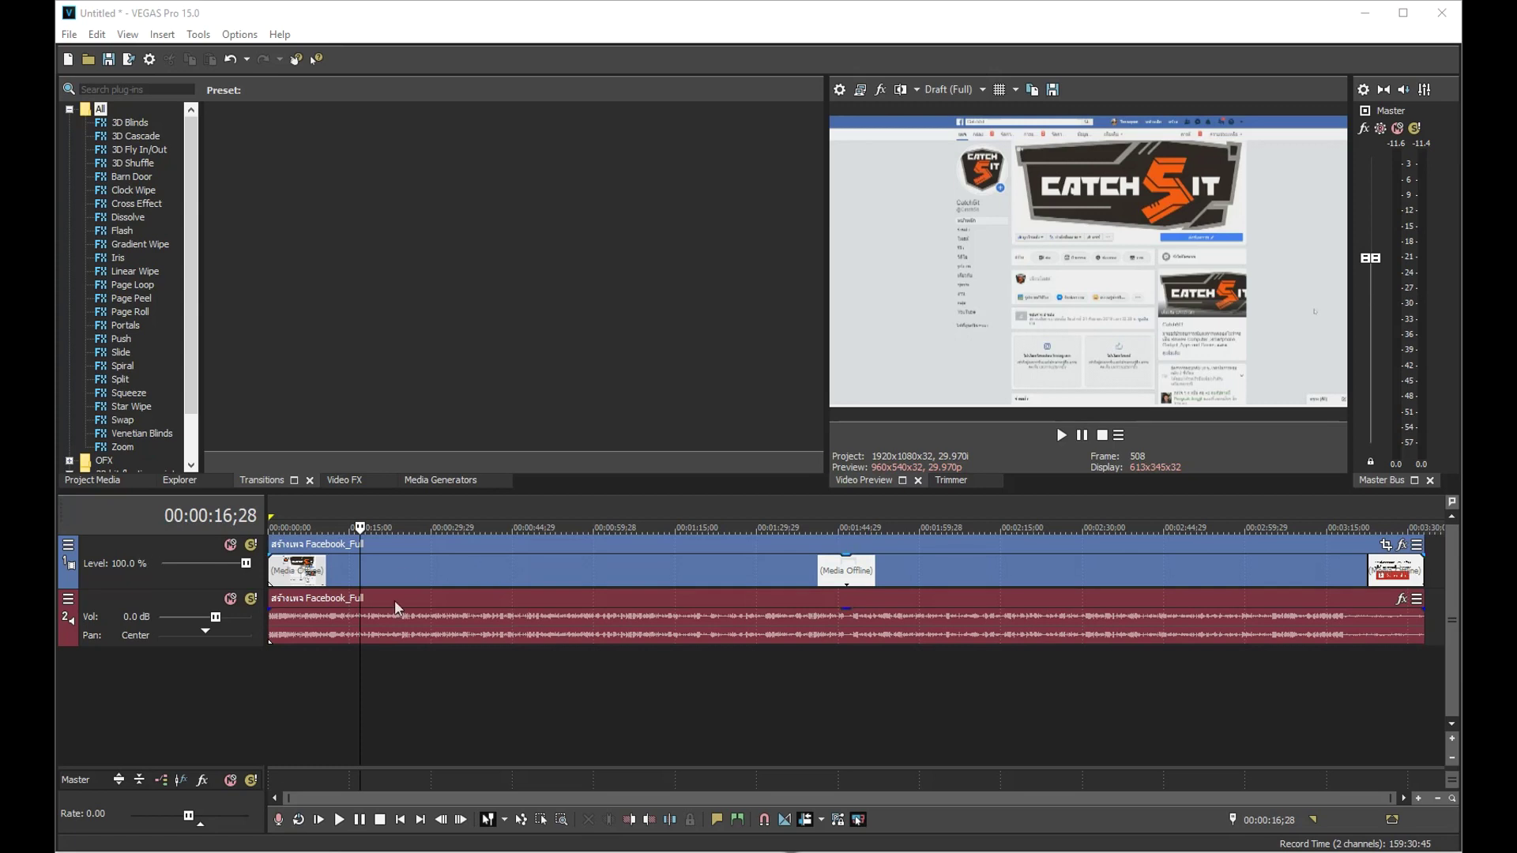
Insert a video track above the footage and add a text media event on it at the playhead
right_click(173, 556)
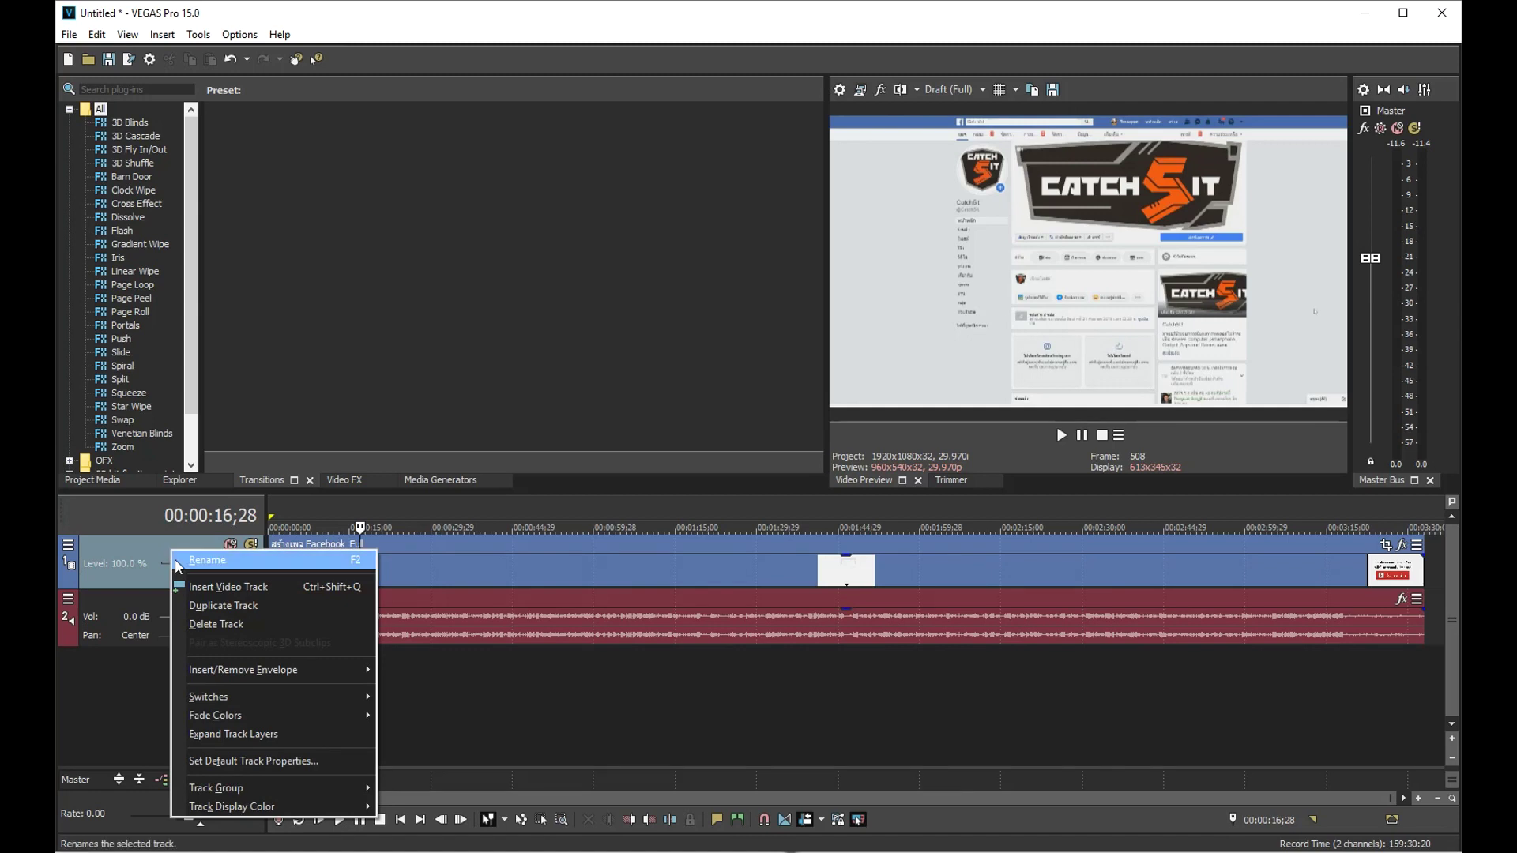
click(223, 590)
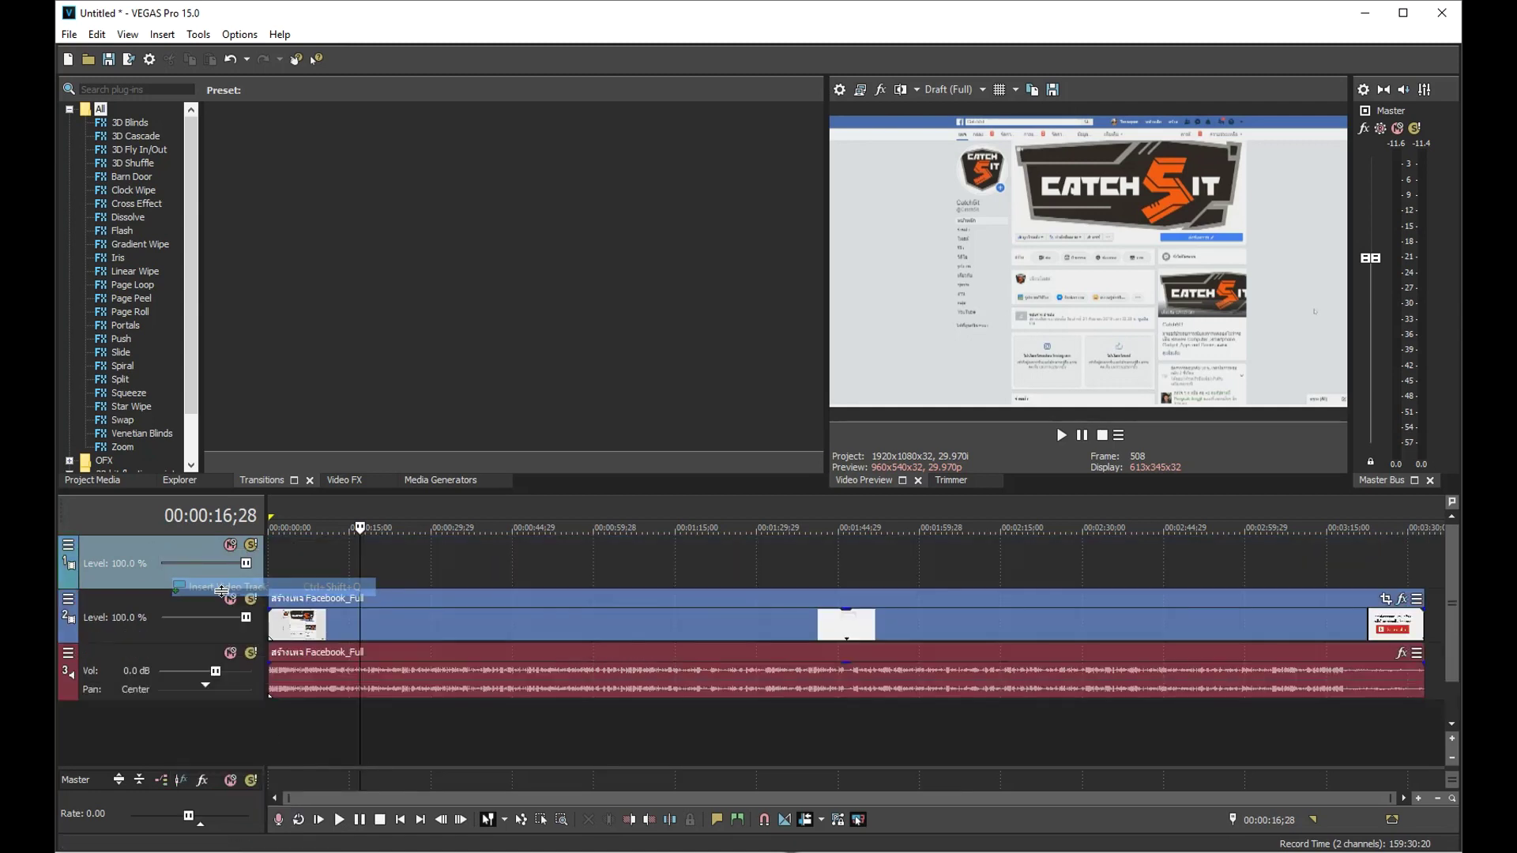
right_click(323, 566)
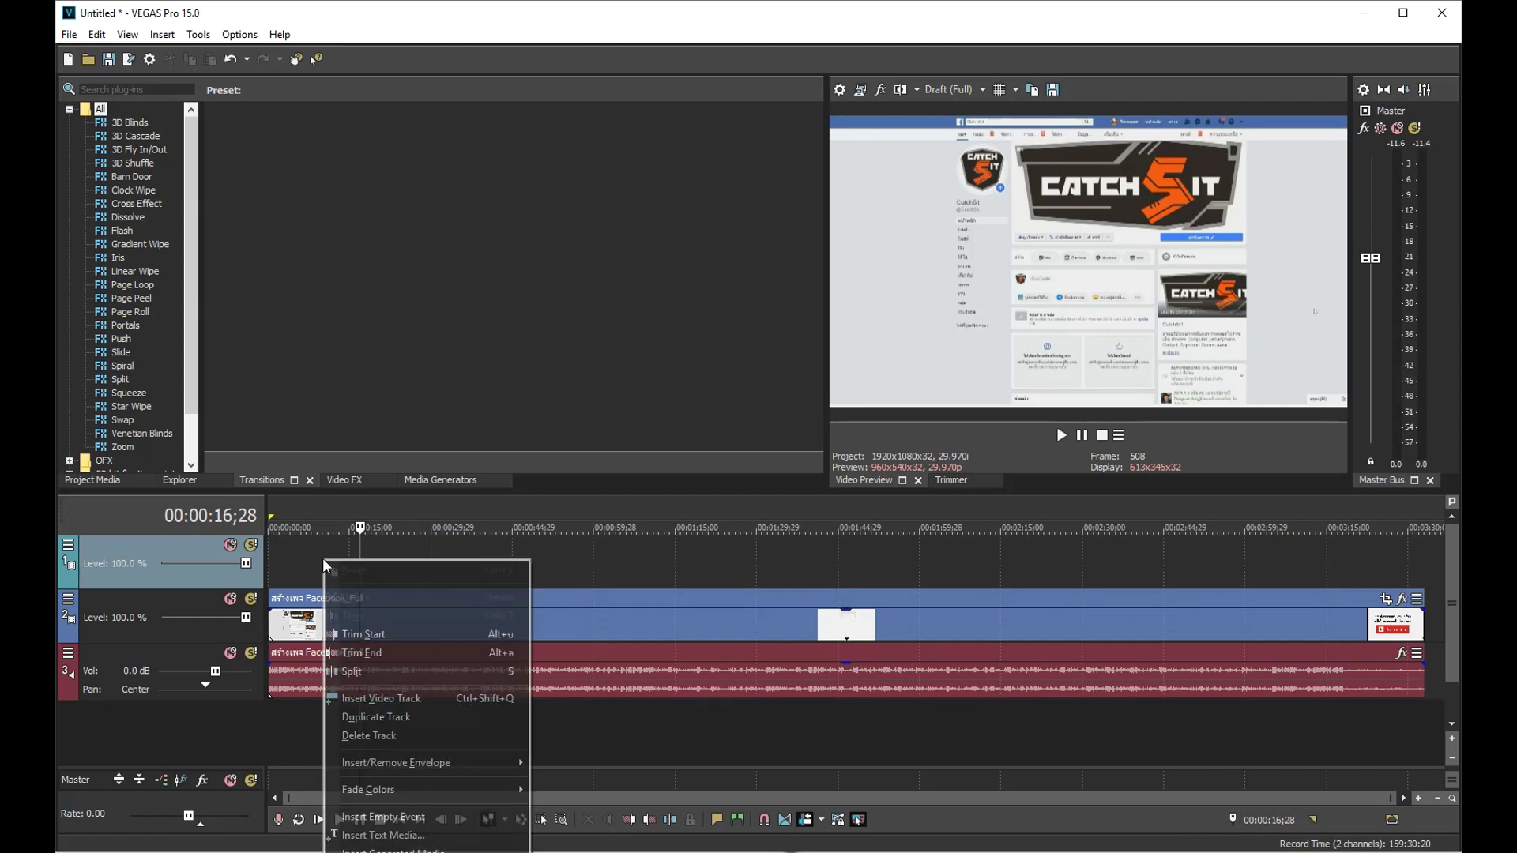
click(393, 836)
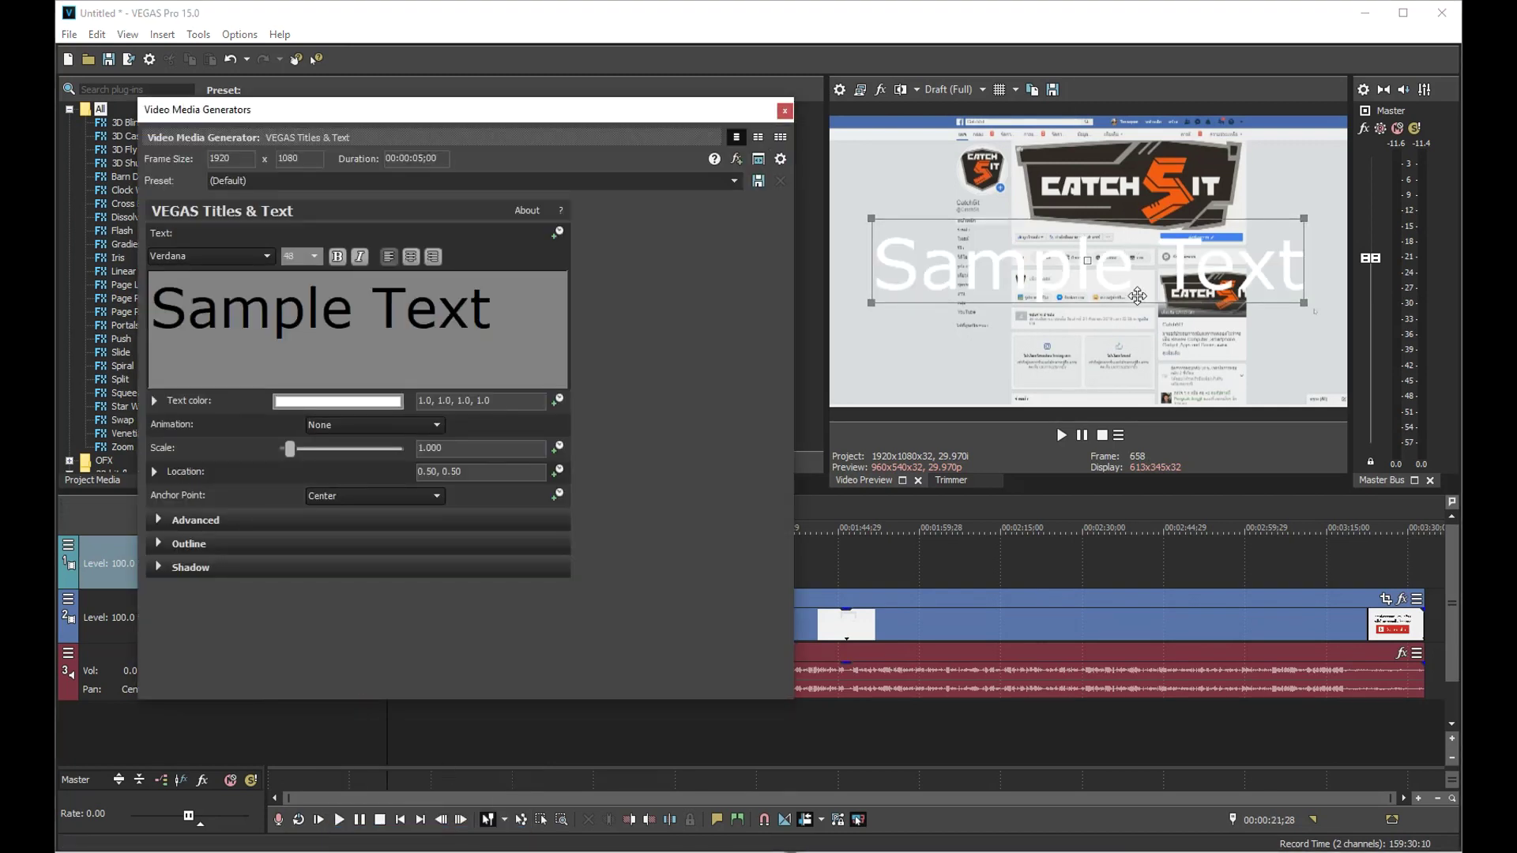
Reposition the sample text to the lower part of the frame (0.51, 0.27) and replace its wording with "การสร้างเพจ"
drag(1138, 296, 1134, 361)
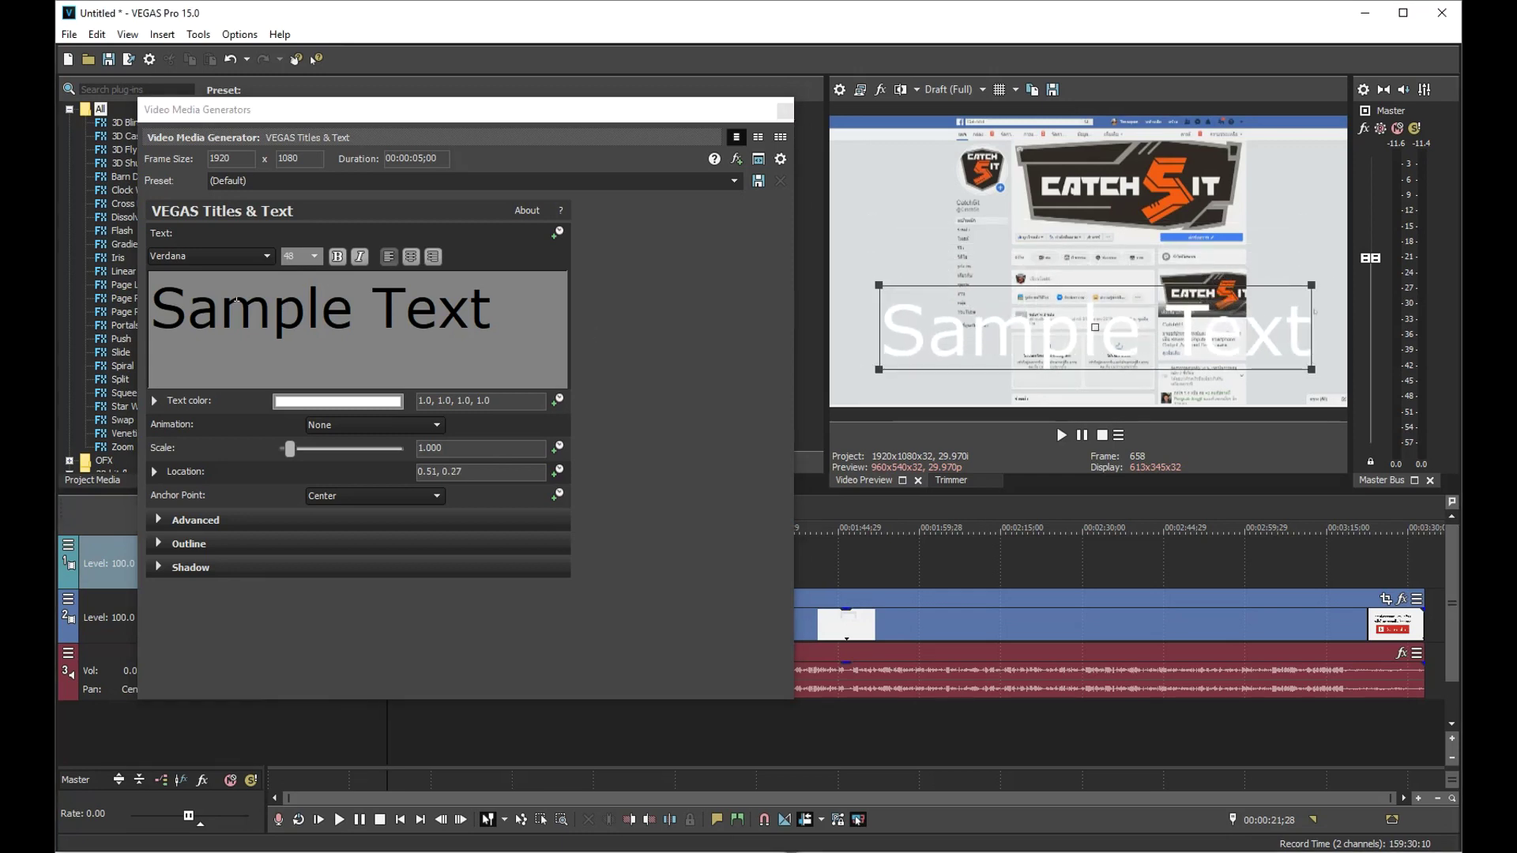
triple_click(336, 314)
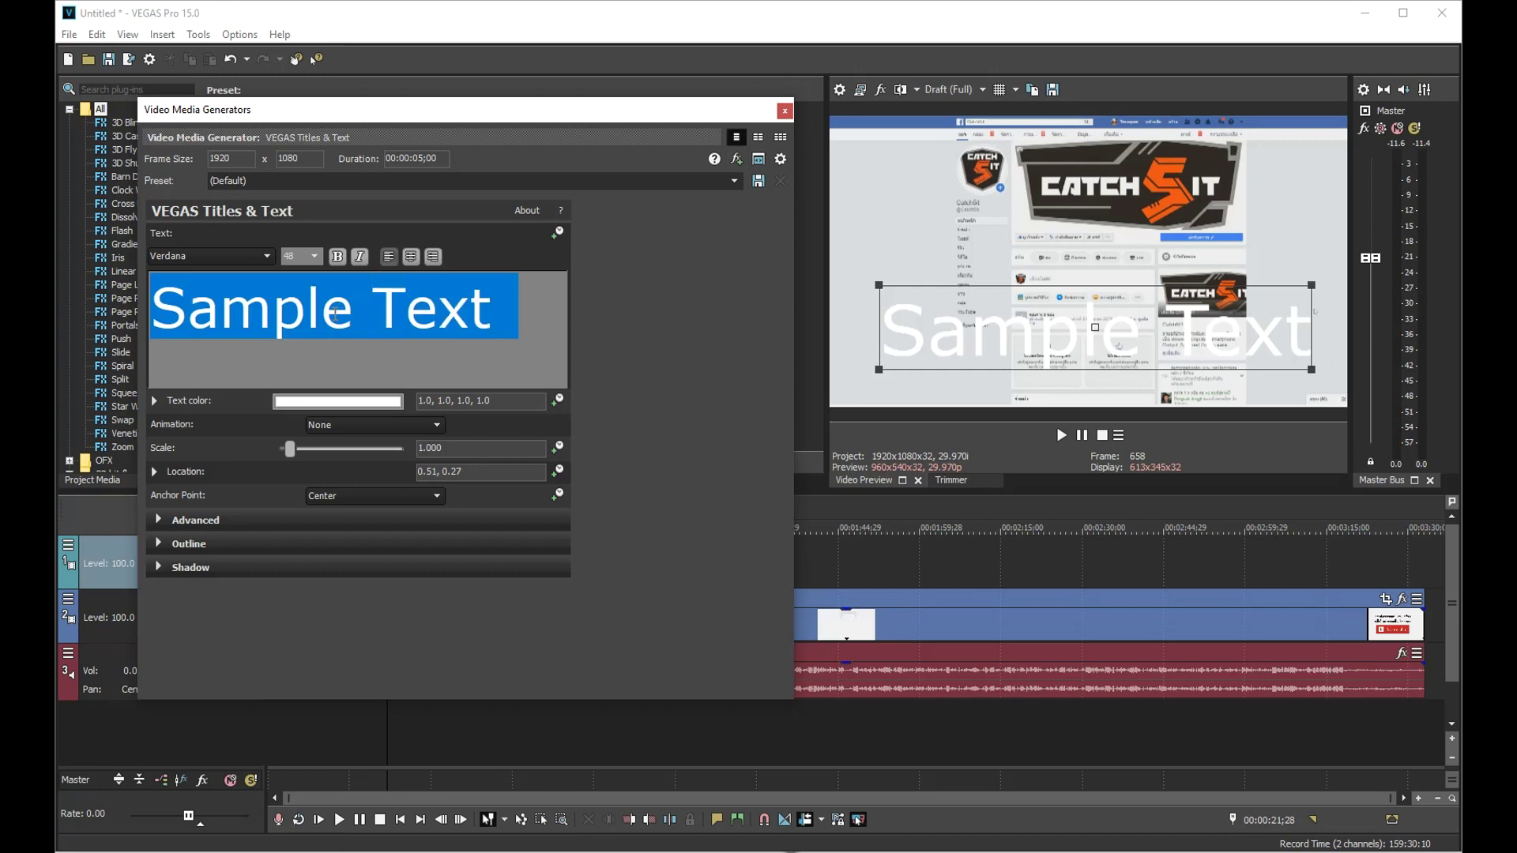
text(การสร้างเพจ)
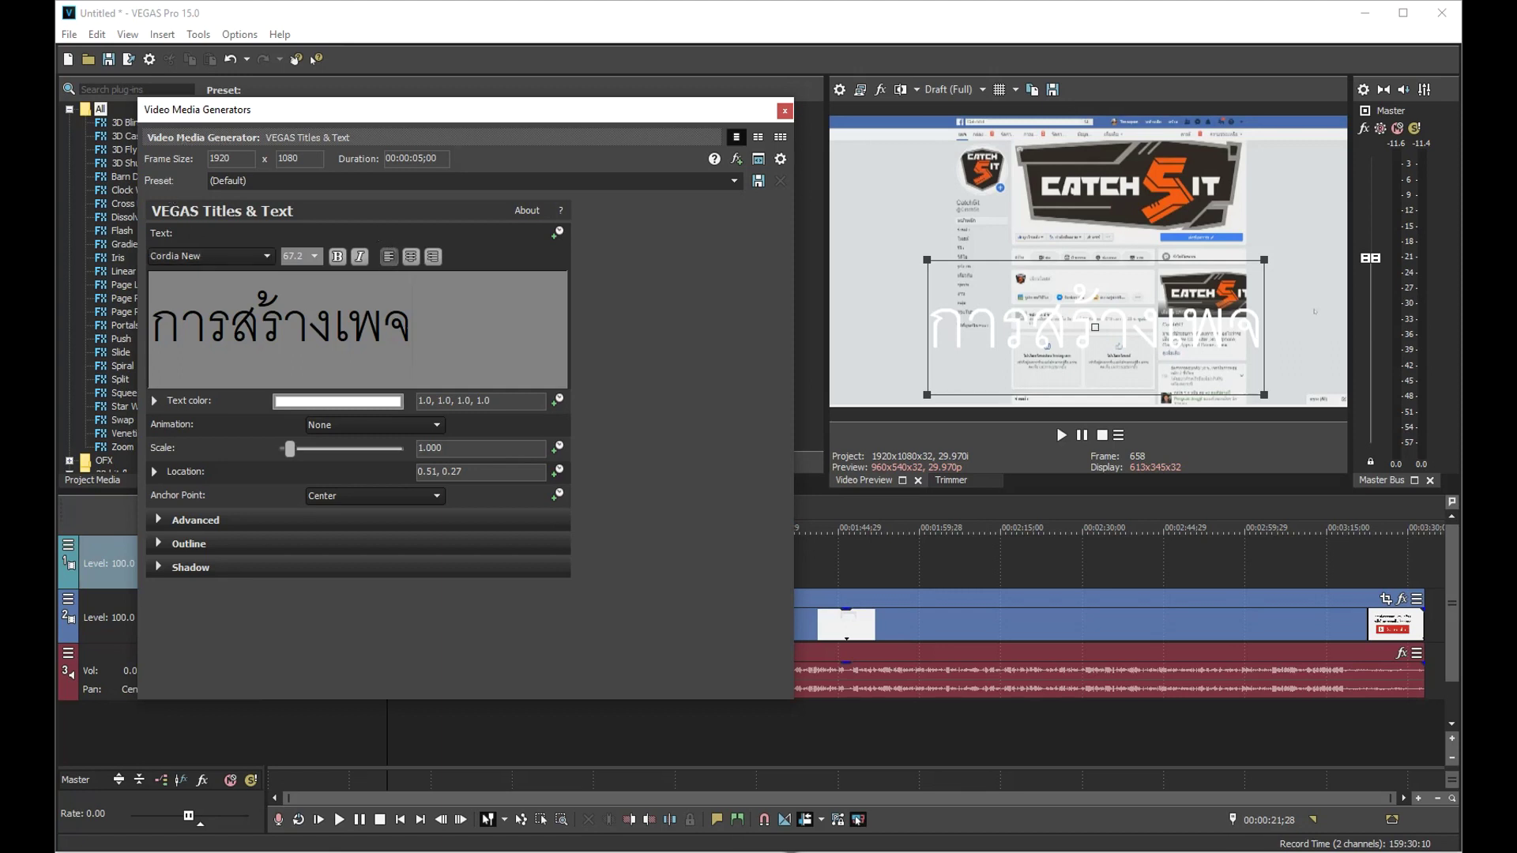
Set the title's font to K2D Regular and shrink the title to a scale of 0.726
drag(411, 332, 167, 279)
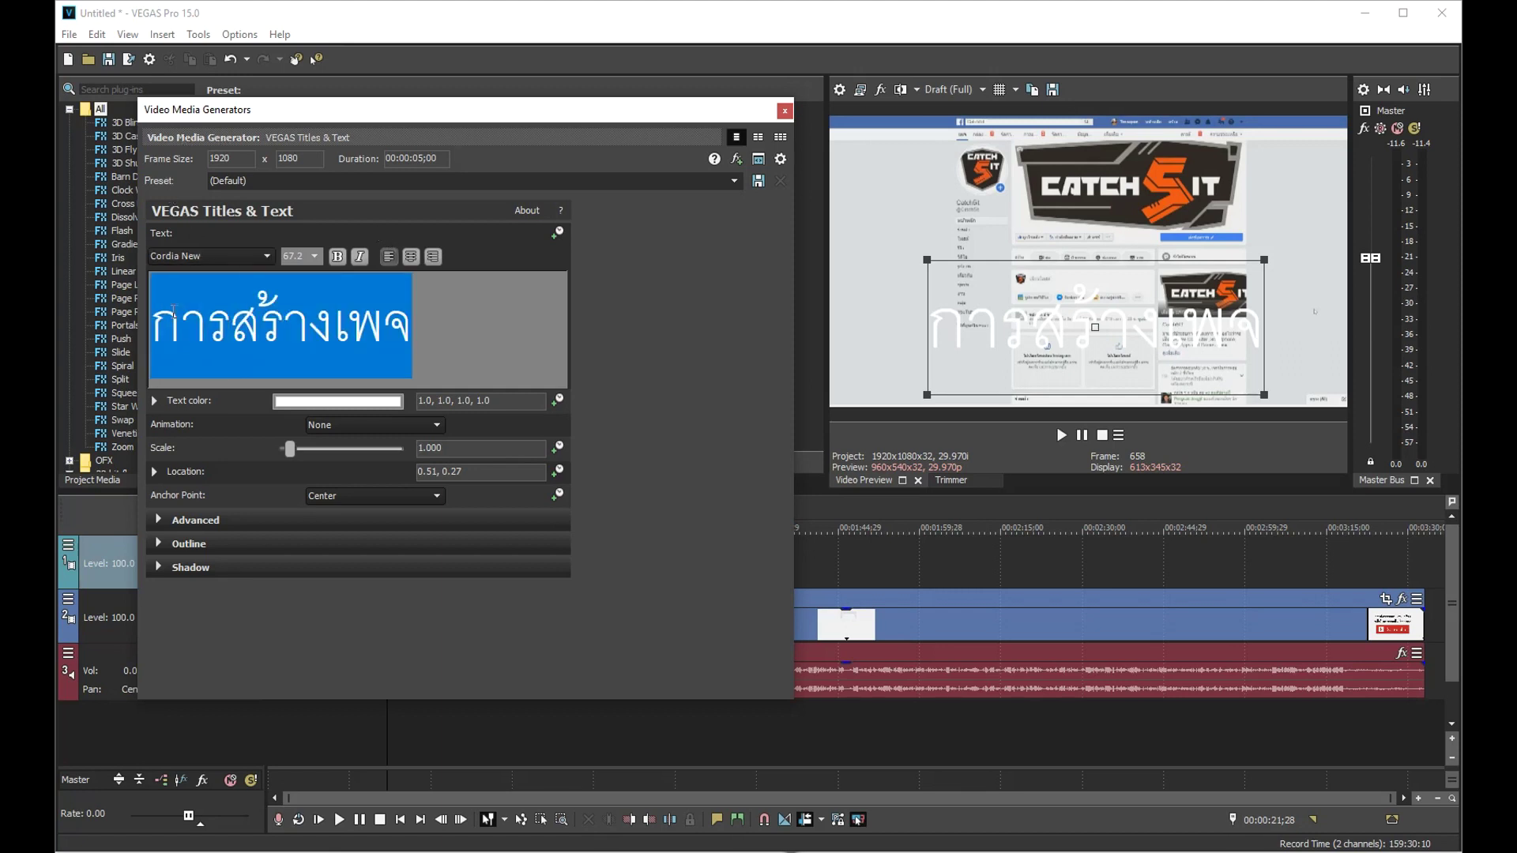
click(209, 256)
scroll(189, 431, down, 10)
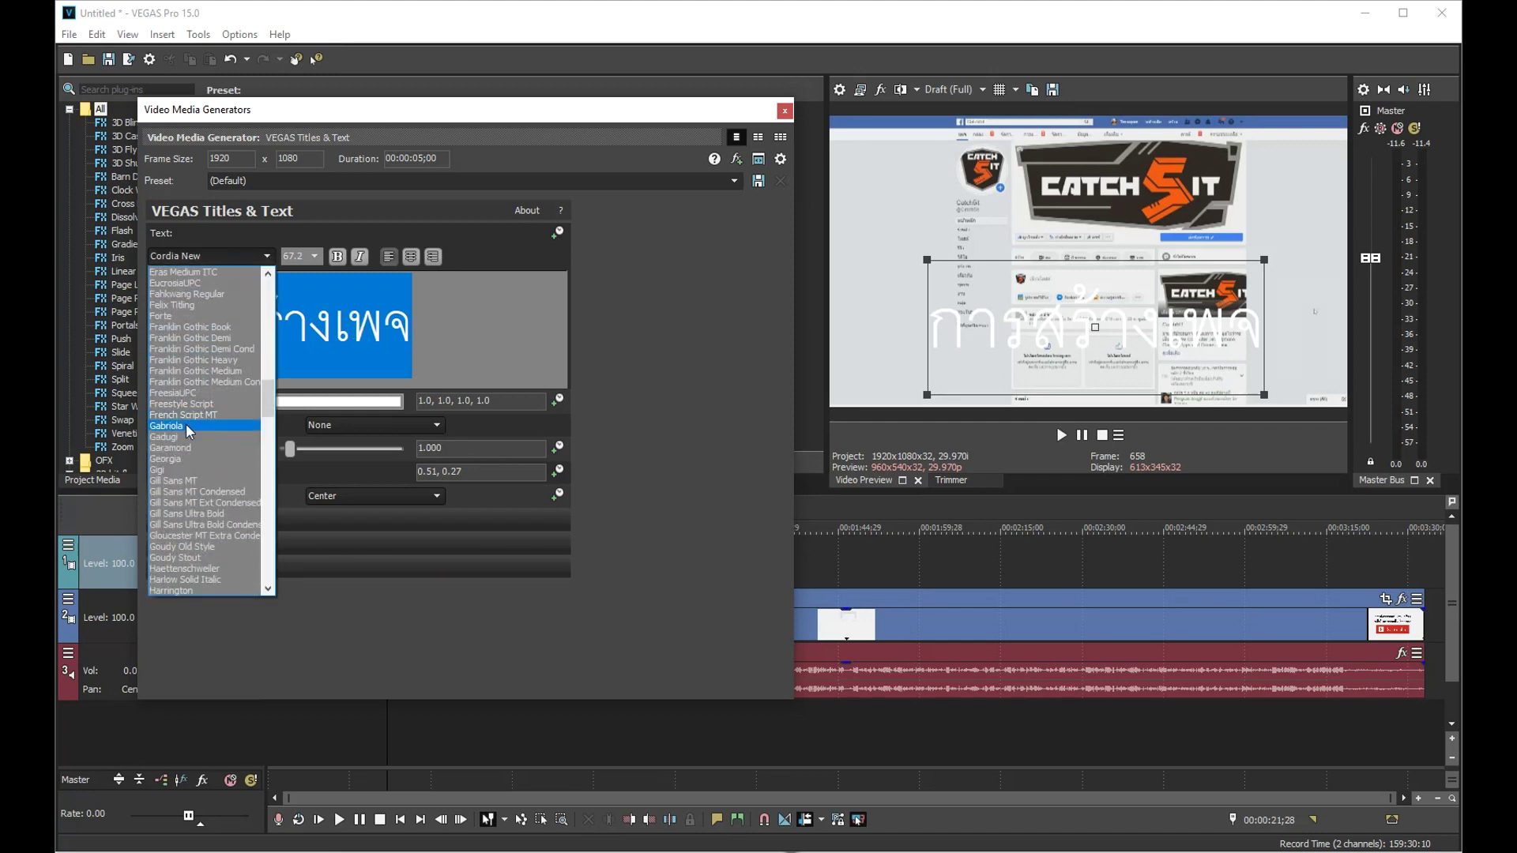
scroll(189, 431, up, 5)
scroll(192, 419, up, 5)
scroll(221, 353, up, 5)
scroll(220, 353, up, 5)
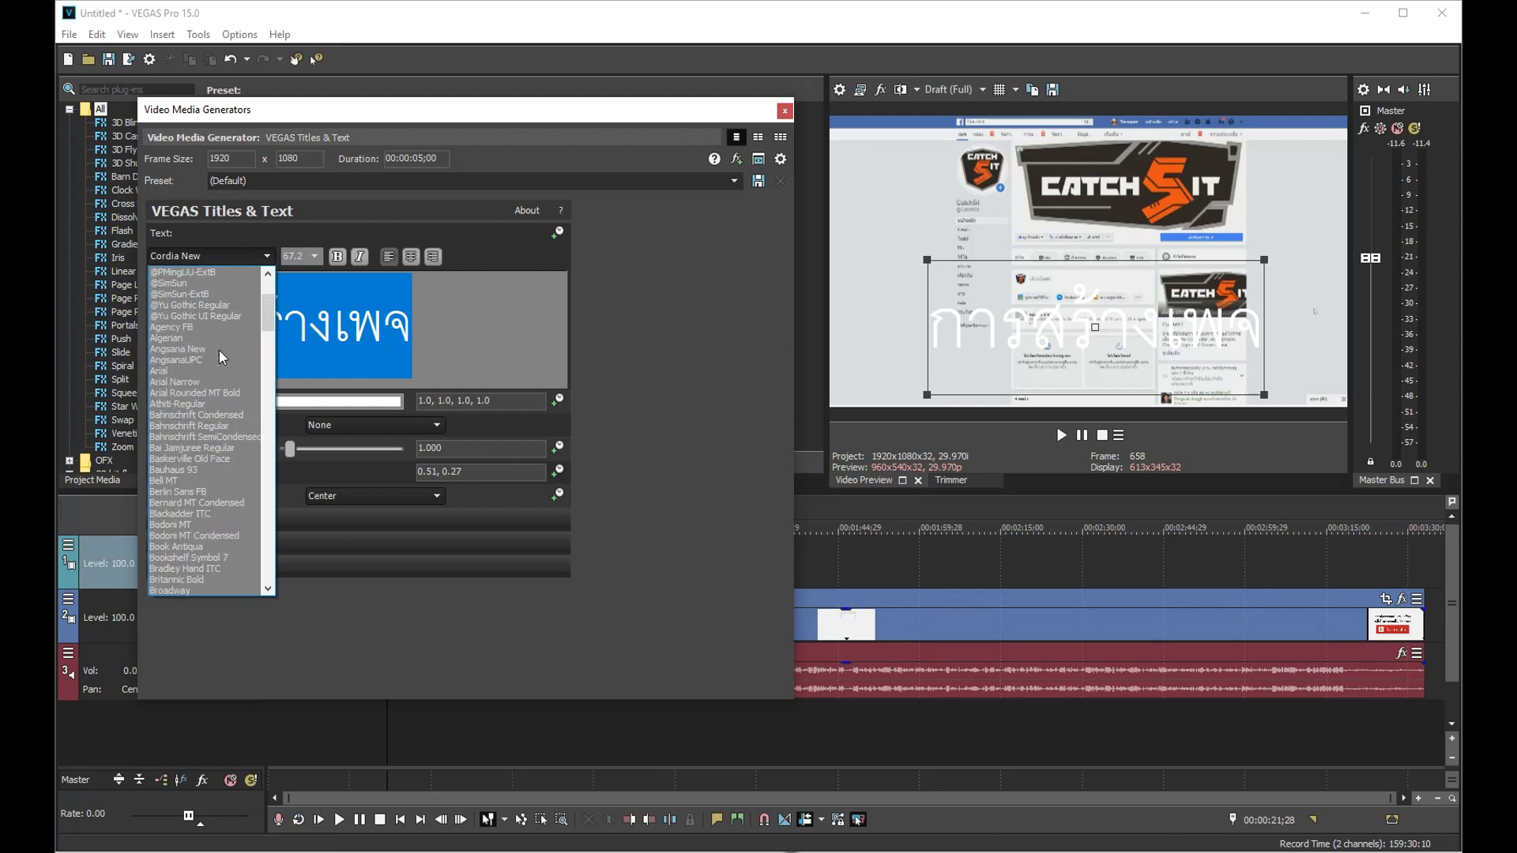
scroll(220, 349, down, 9)
mouse_move(271, 338)
mouse_down()
mouse_move(239, 464)
mouse_move(251, 433)
mouse_up()
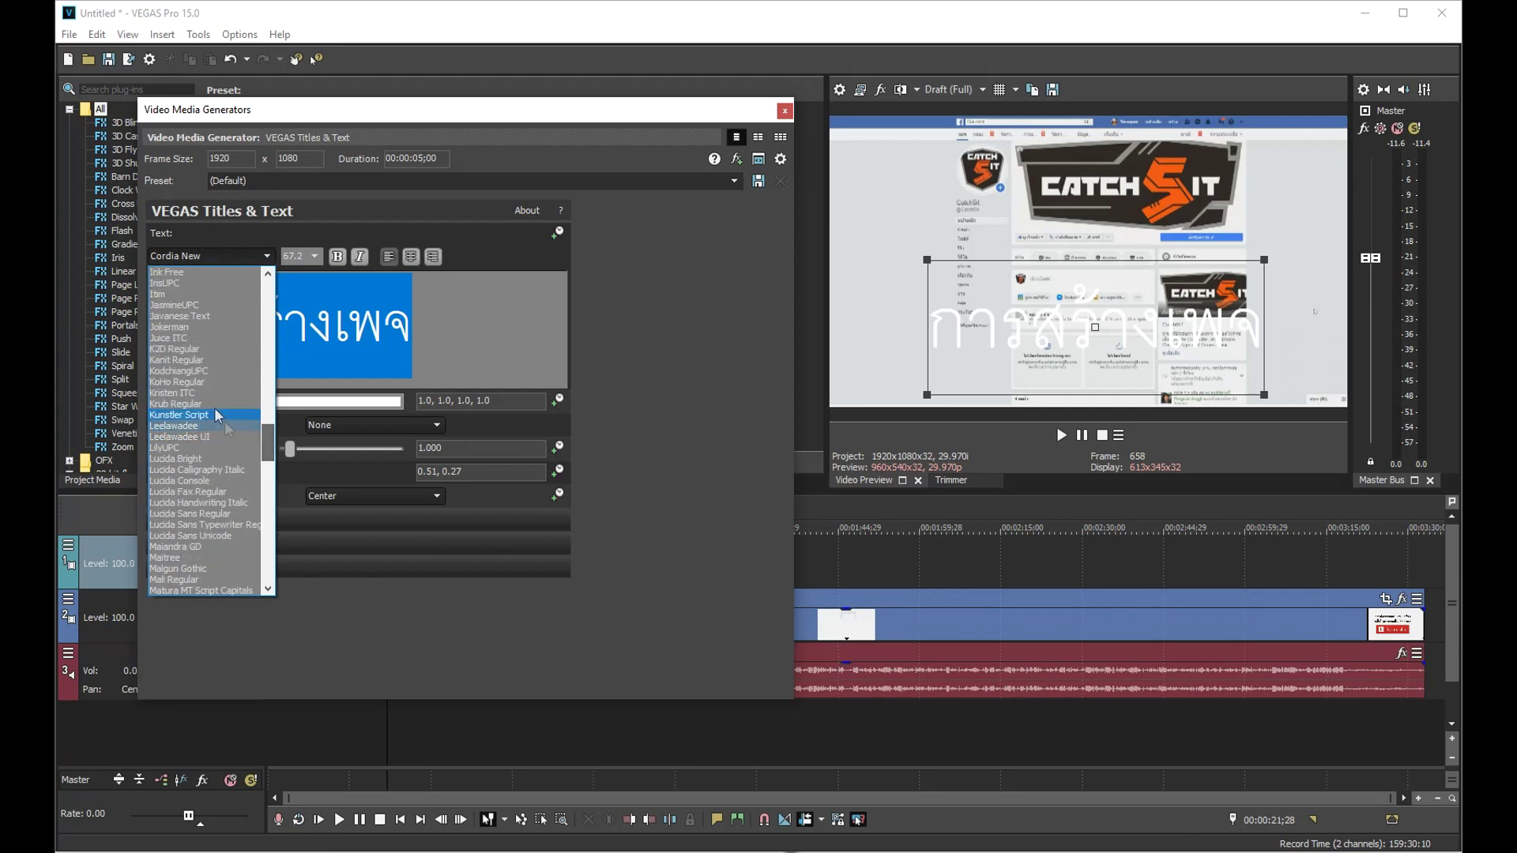
click(176, 348)
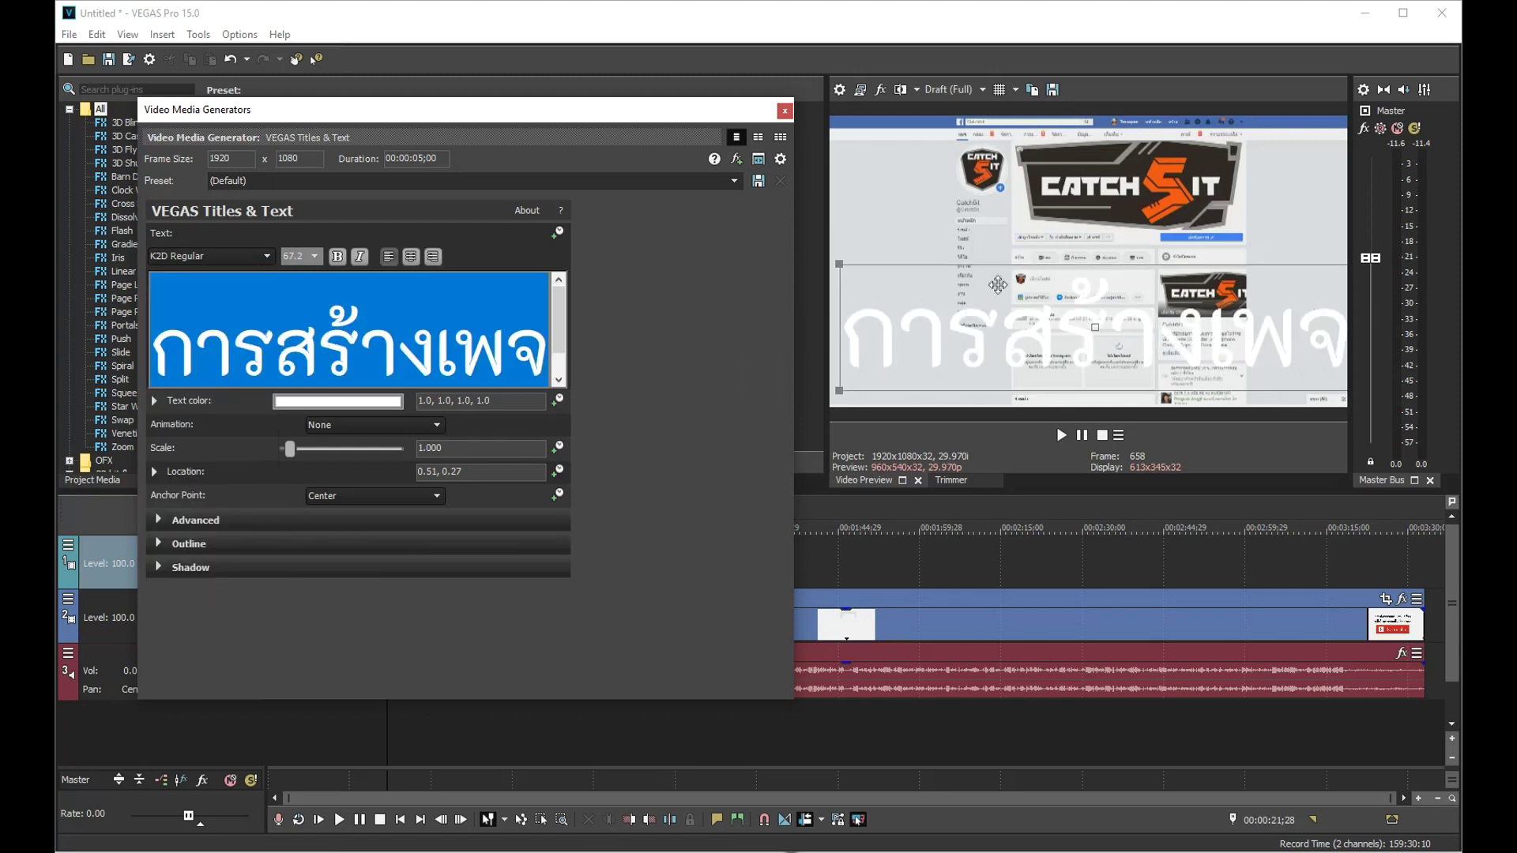
drag(839, 264, 911, 281)
Try appending "สส" to the end of the title text and erase it again
click(528, 357)
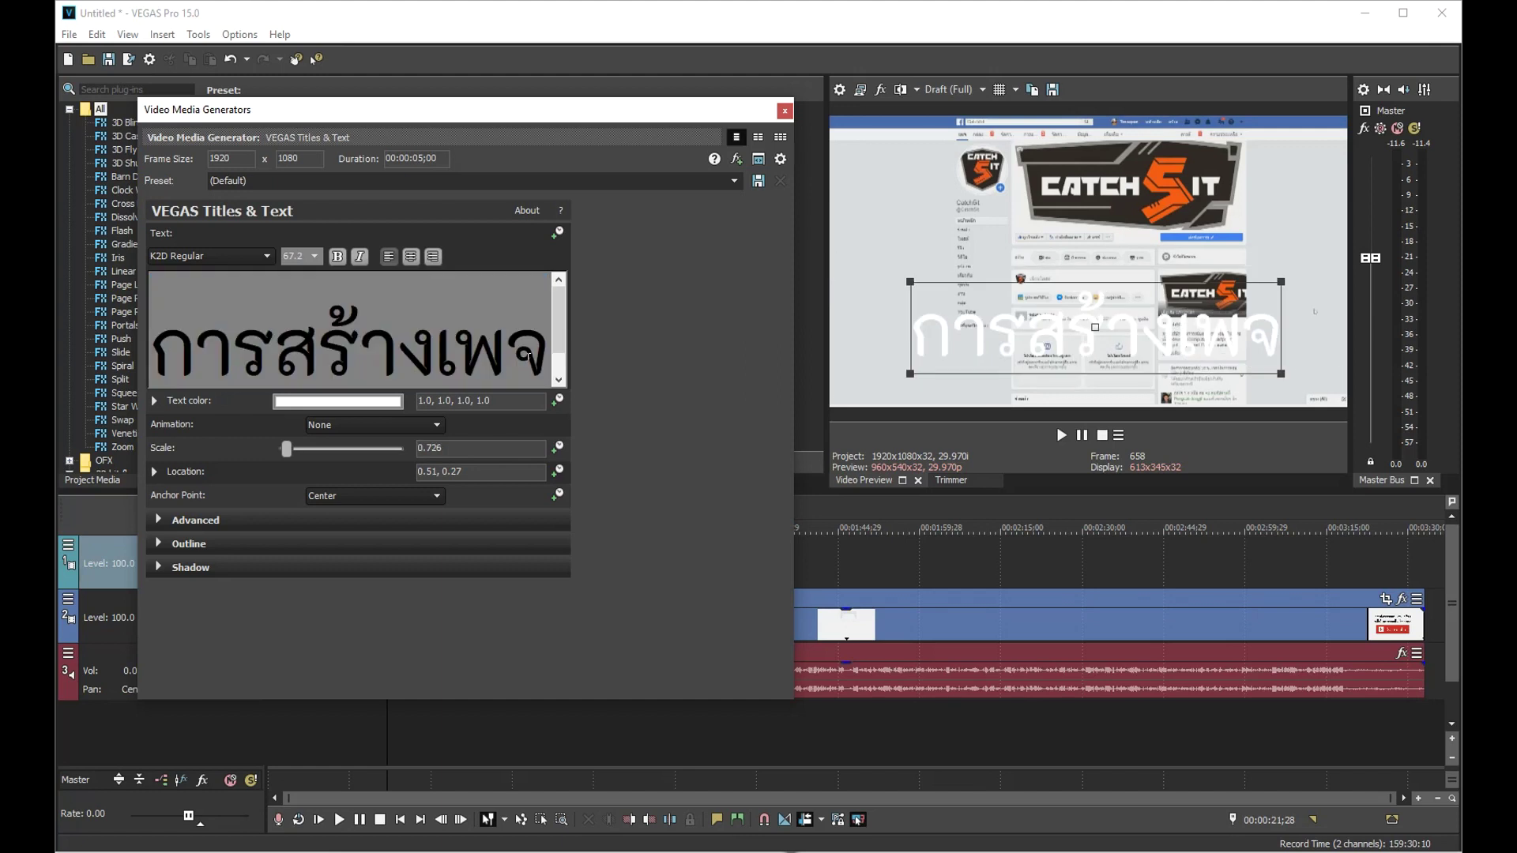
text(สส)
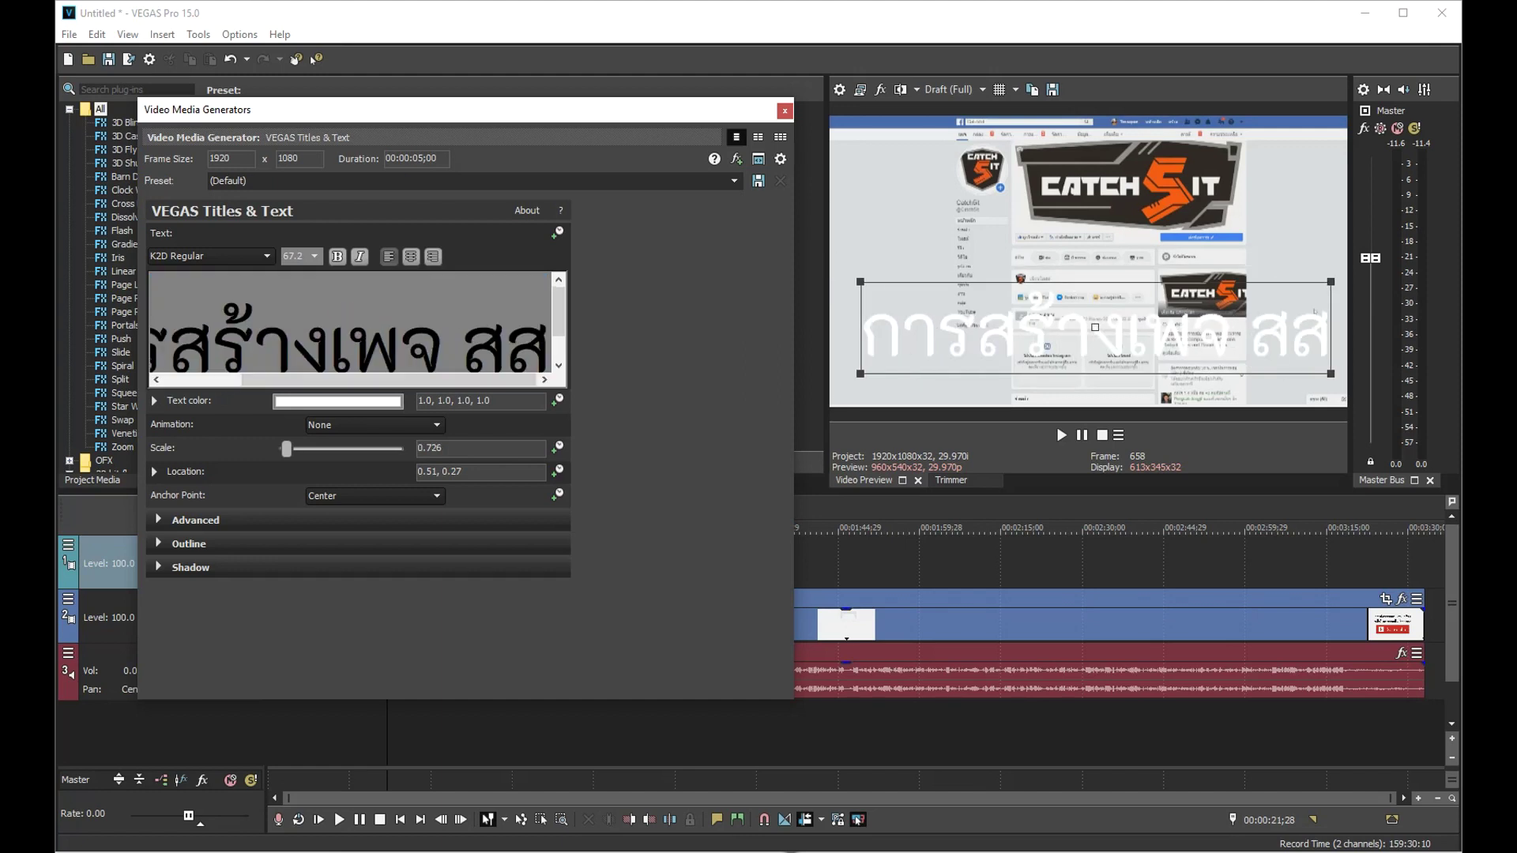
key(BackSpace)
key(BackSpace)
key(BackSpace)
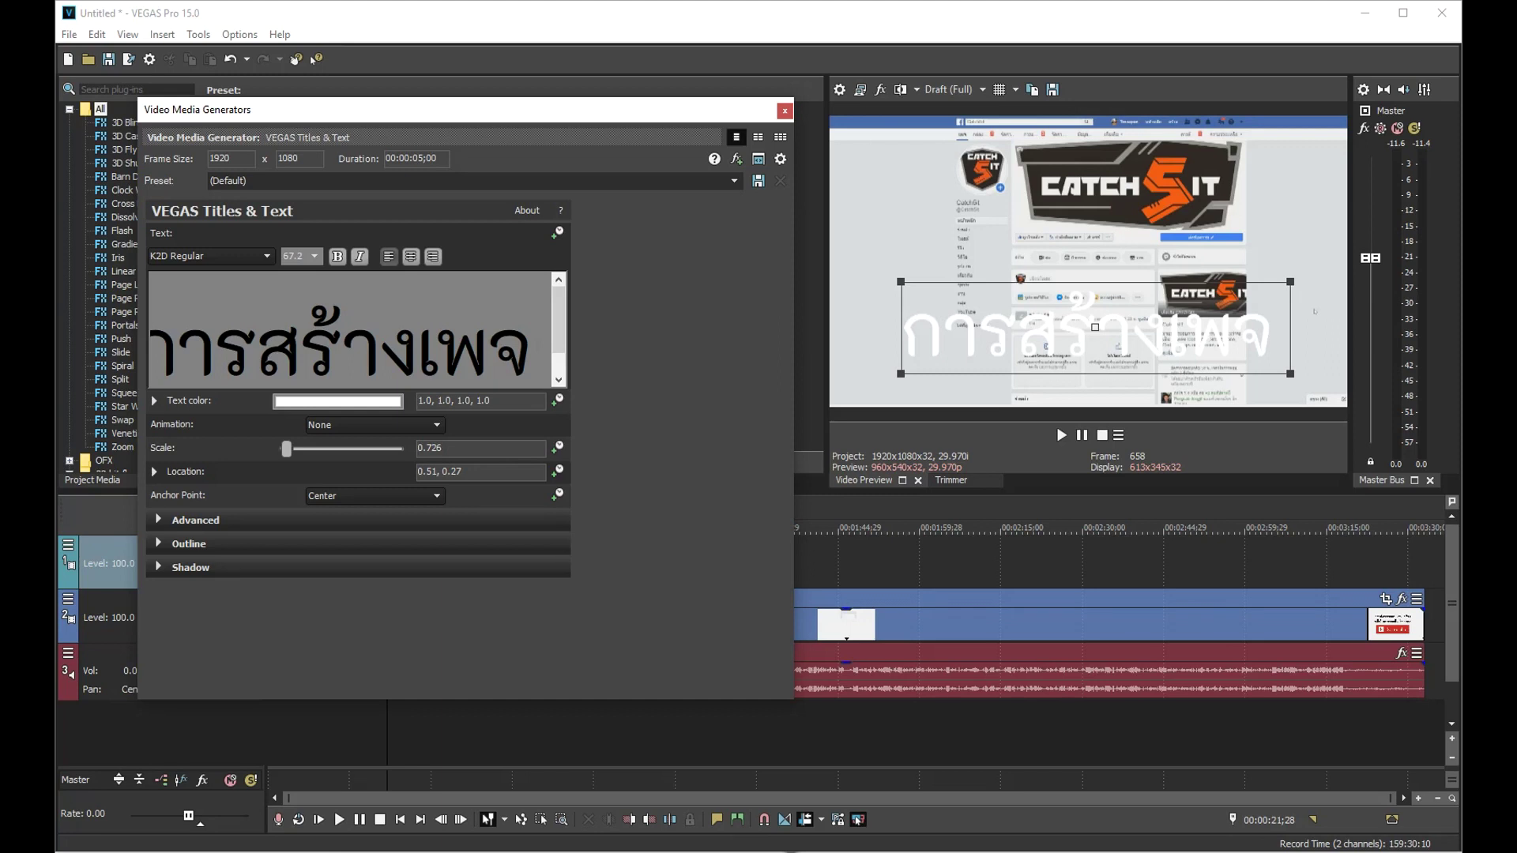
Set the font size of the whole title to 22 and enlarge the title to a scale of 1.928
click(315, 257)
click(300, 357)
double_click(320, 331)
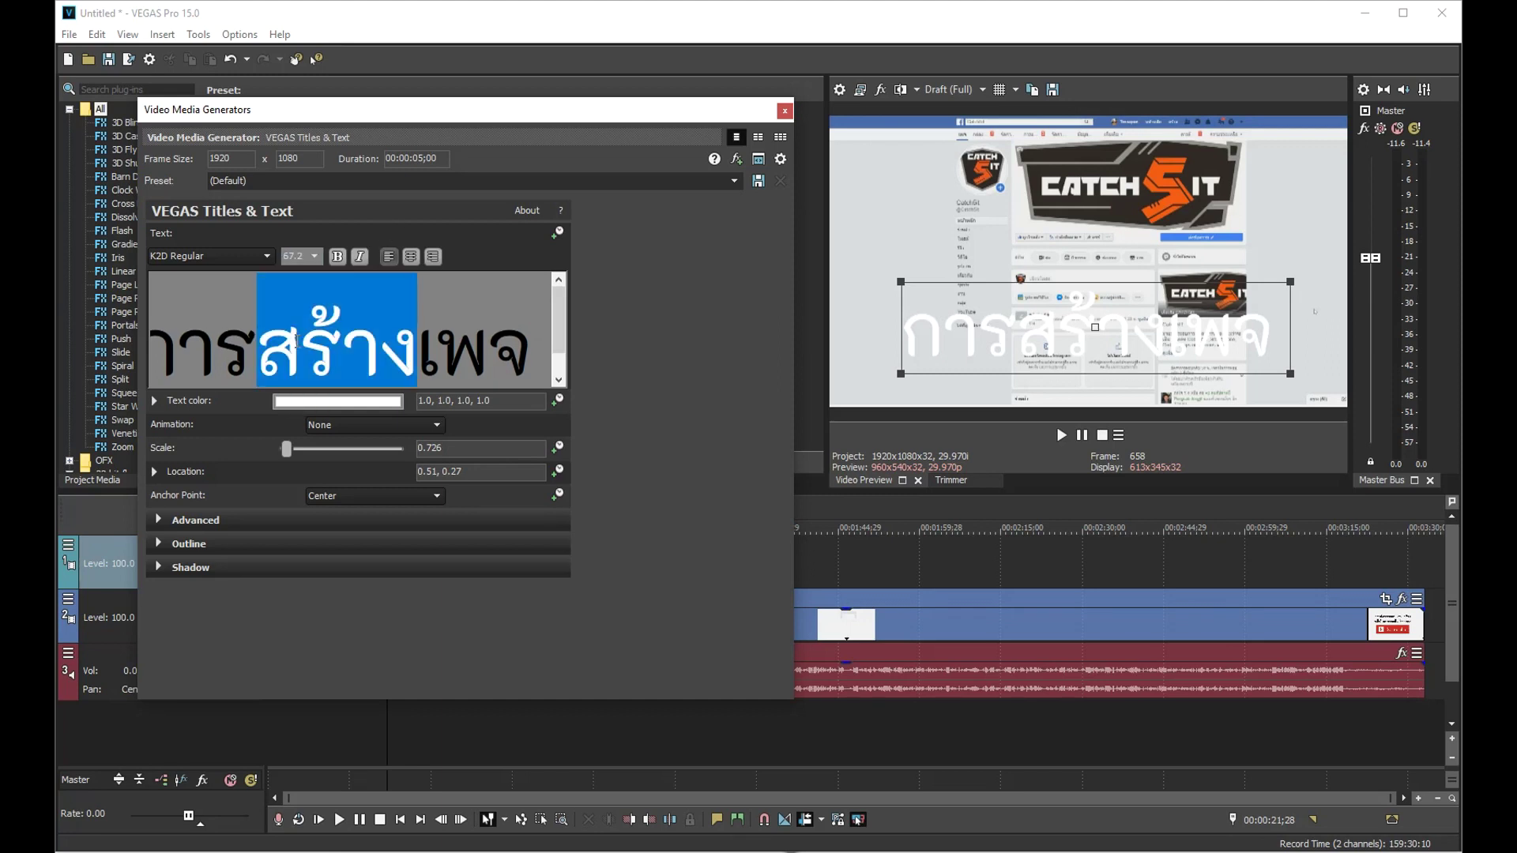
key(ctrl+a)
click(315, 257)
click(291, 349)
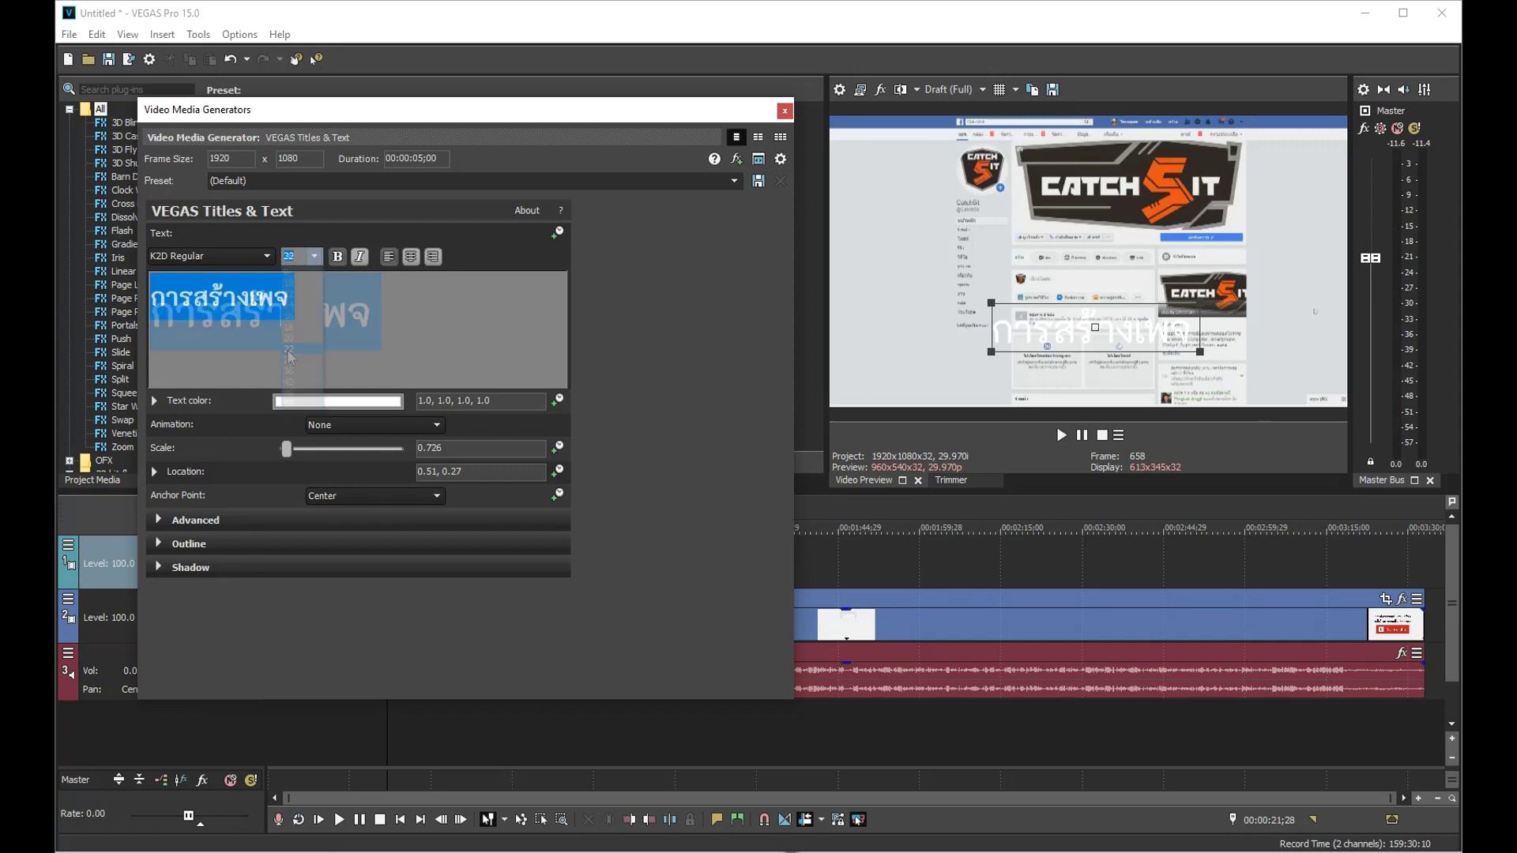
drag(1032, 314, 925, 288)
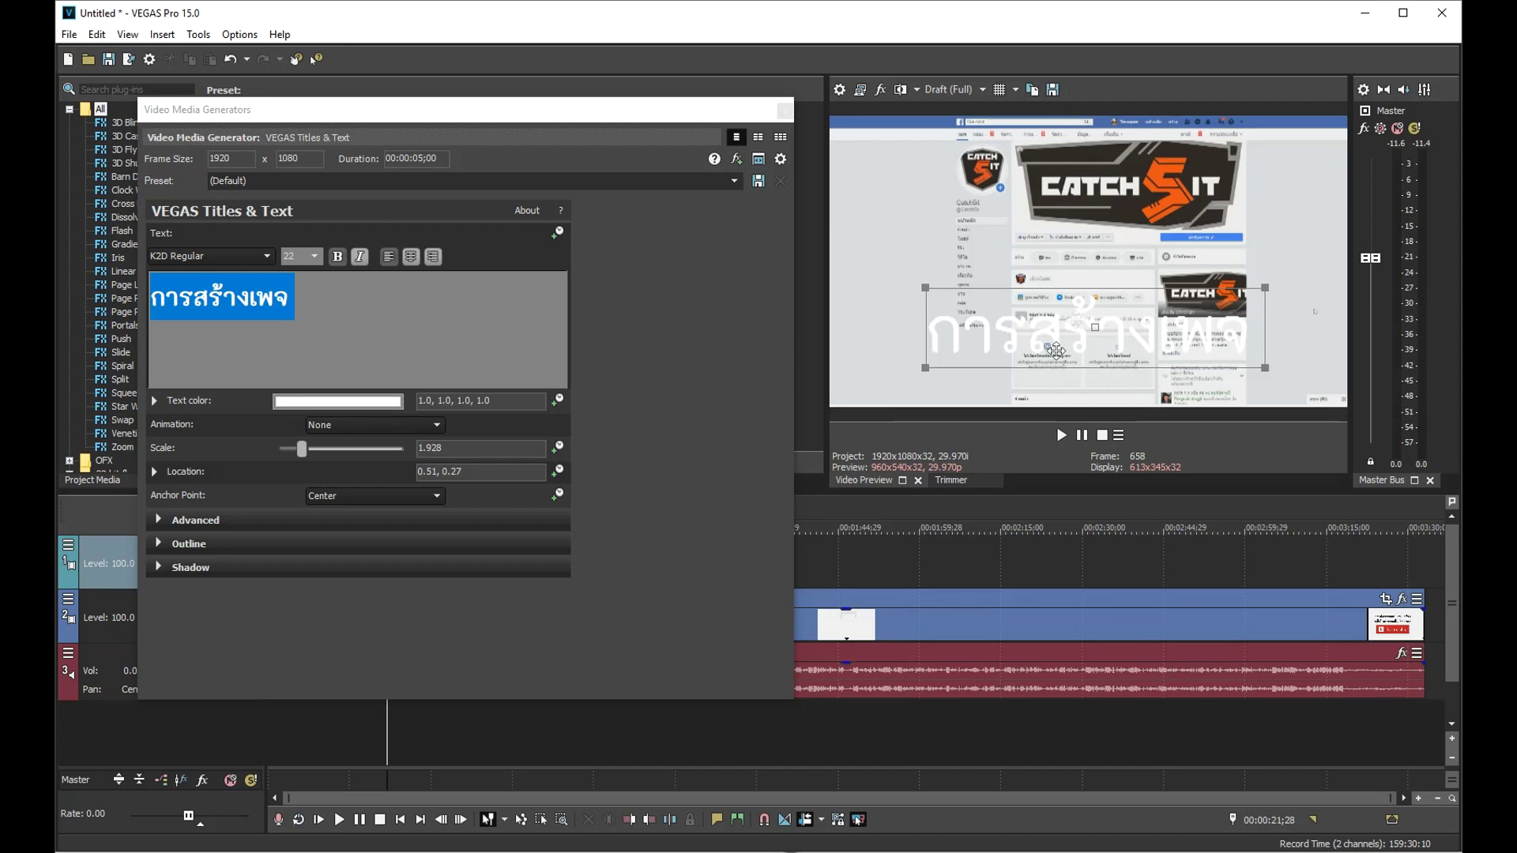
Colour the title text orange (0.95, 0.36, 0.07) by sampling the logo in the preview
click(320, 403)
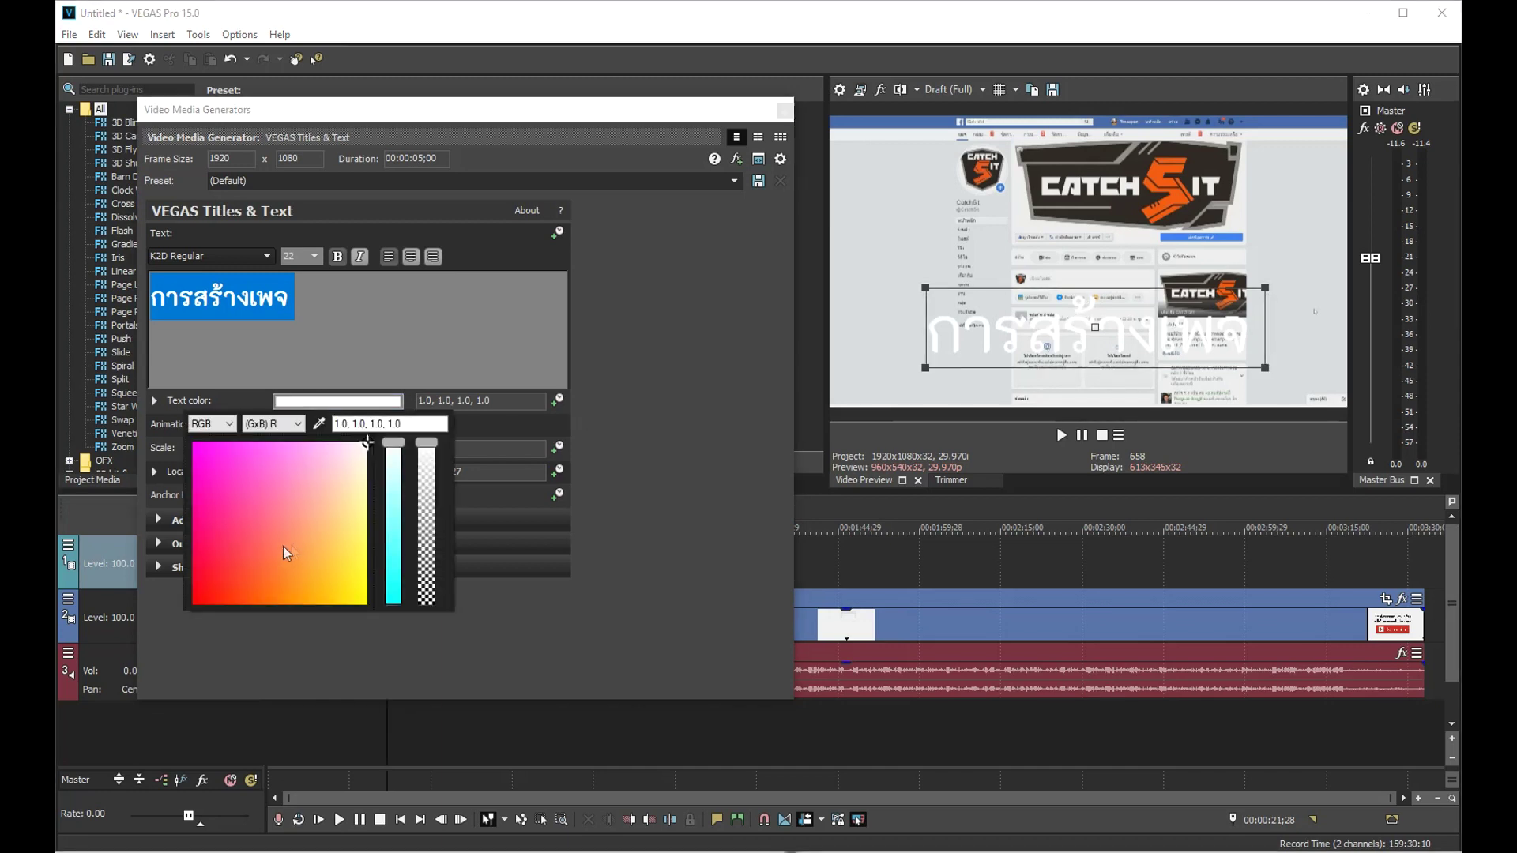
drag(283, 546, 236, 585)
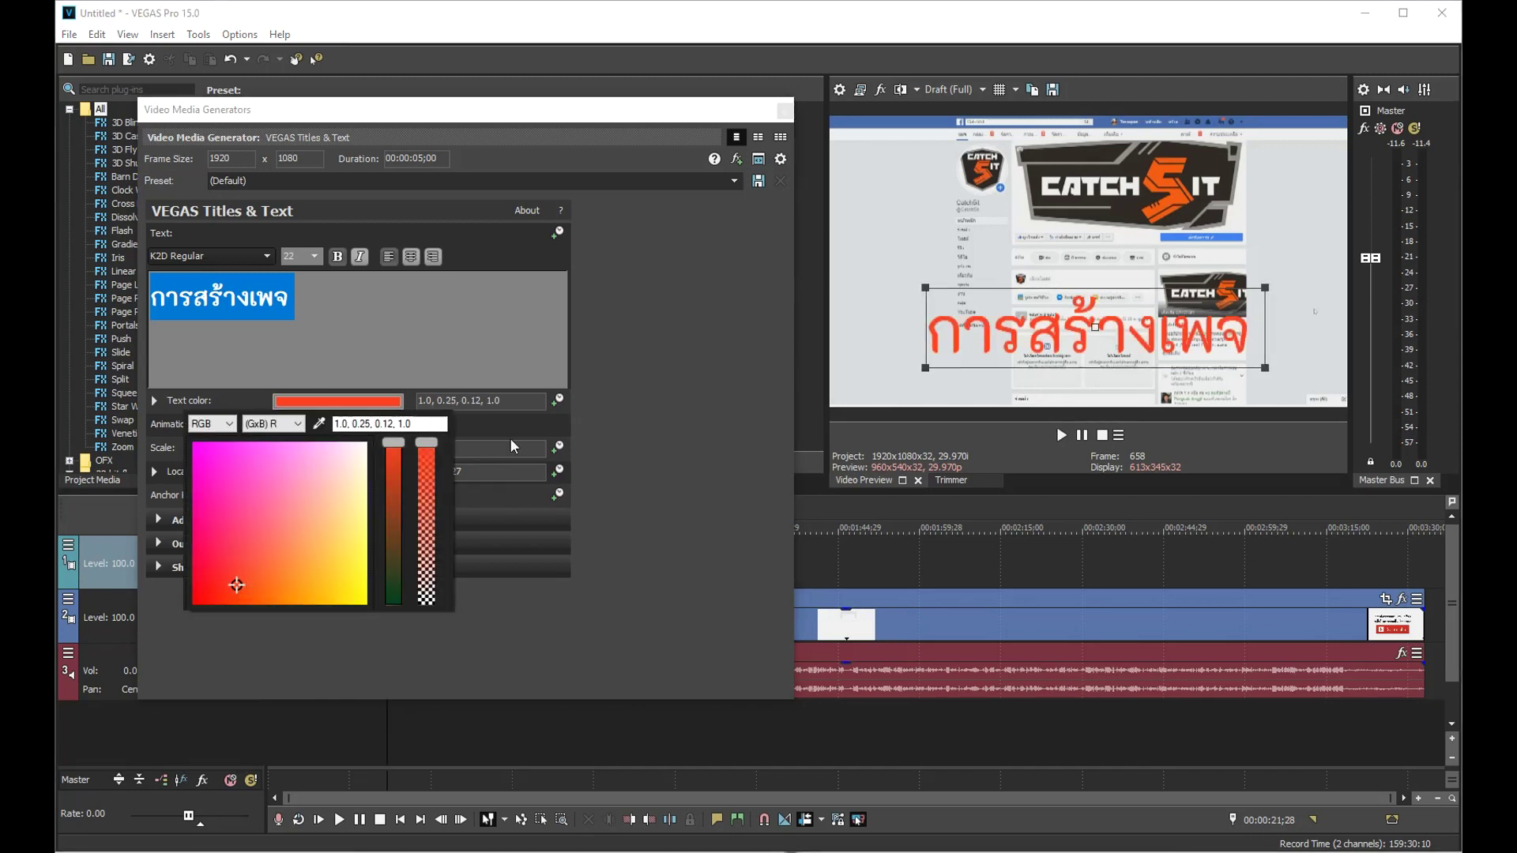
click(320, 423)
click(1155, 173)
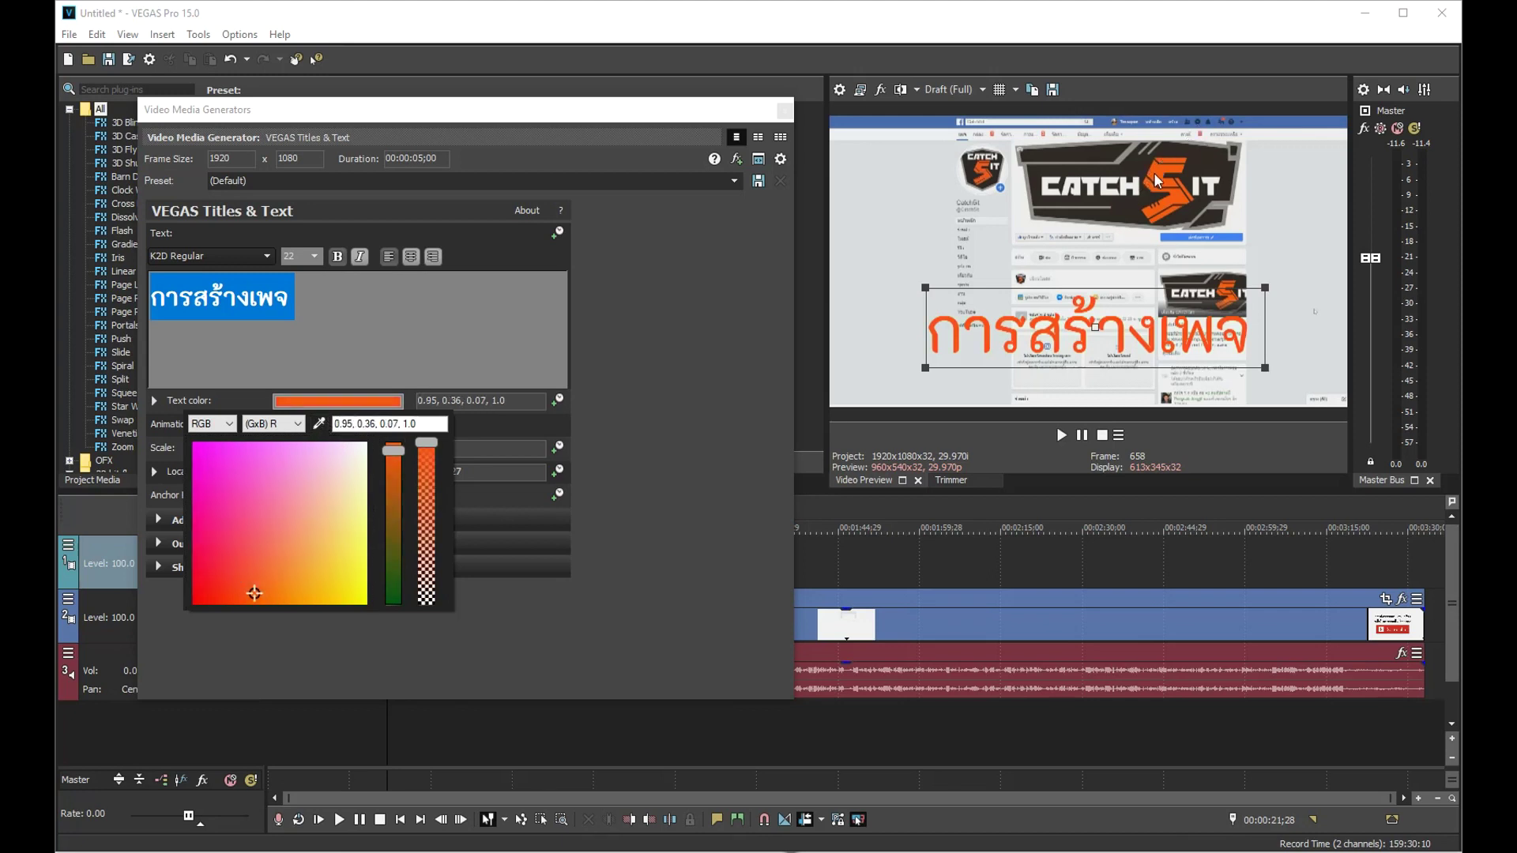
click(666, 439)
Give the title a white outline with a width of 8.367 and close the text settings
click(159, 519)
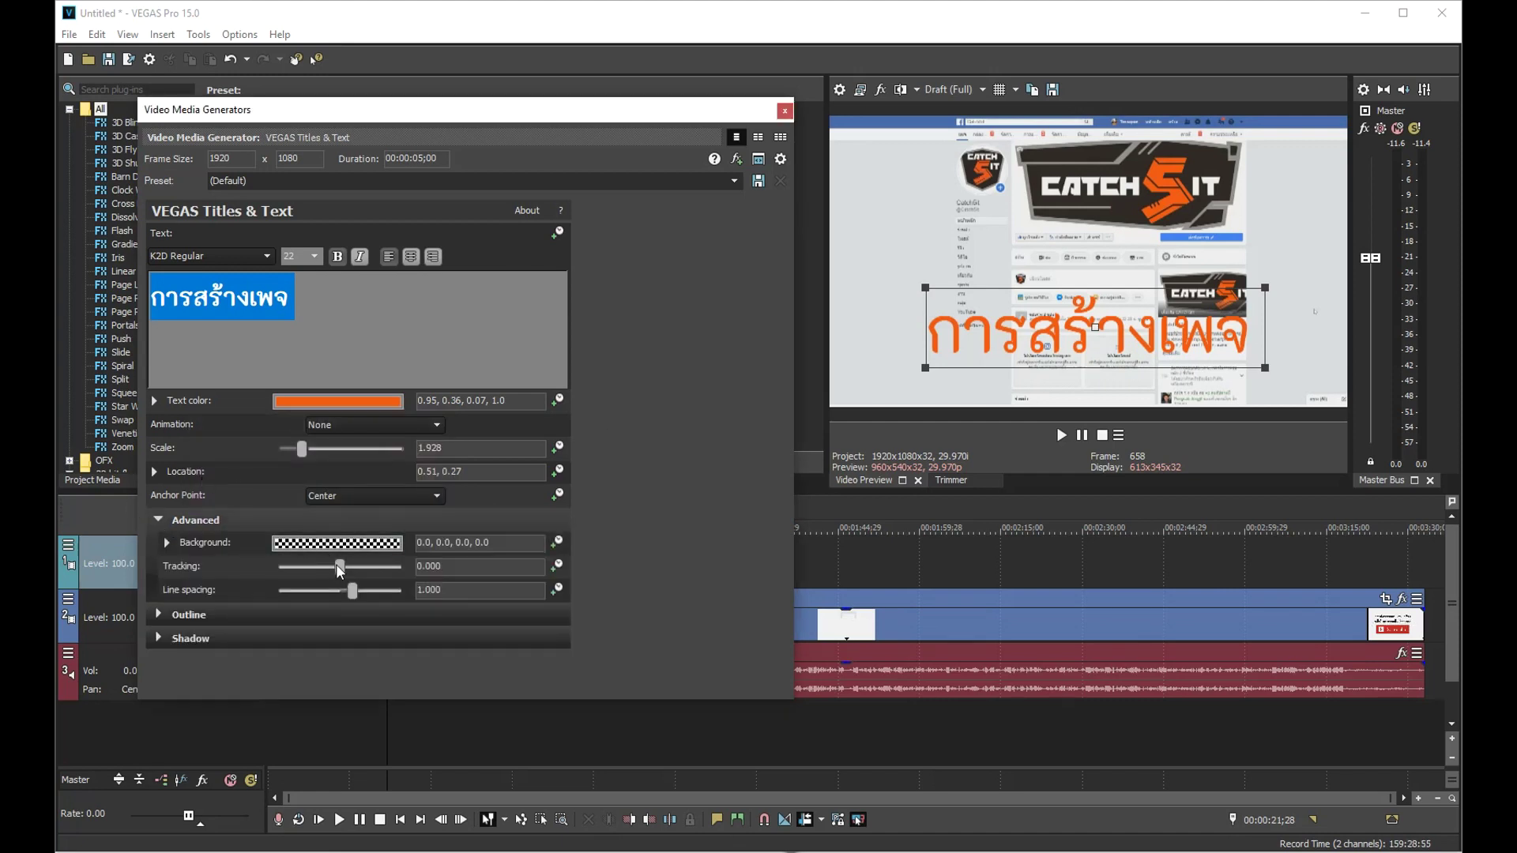
click(172, 616)
drag(282, 639, 384, 659)
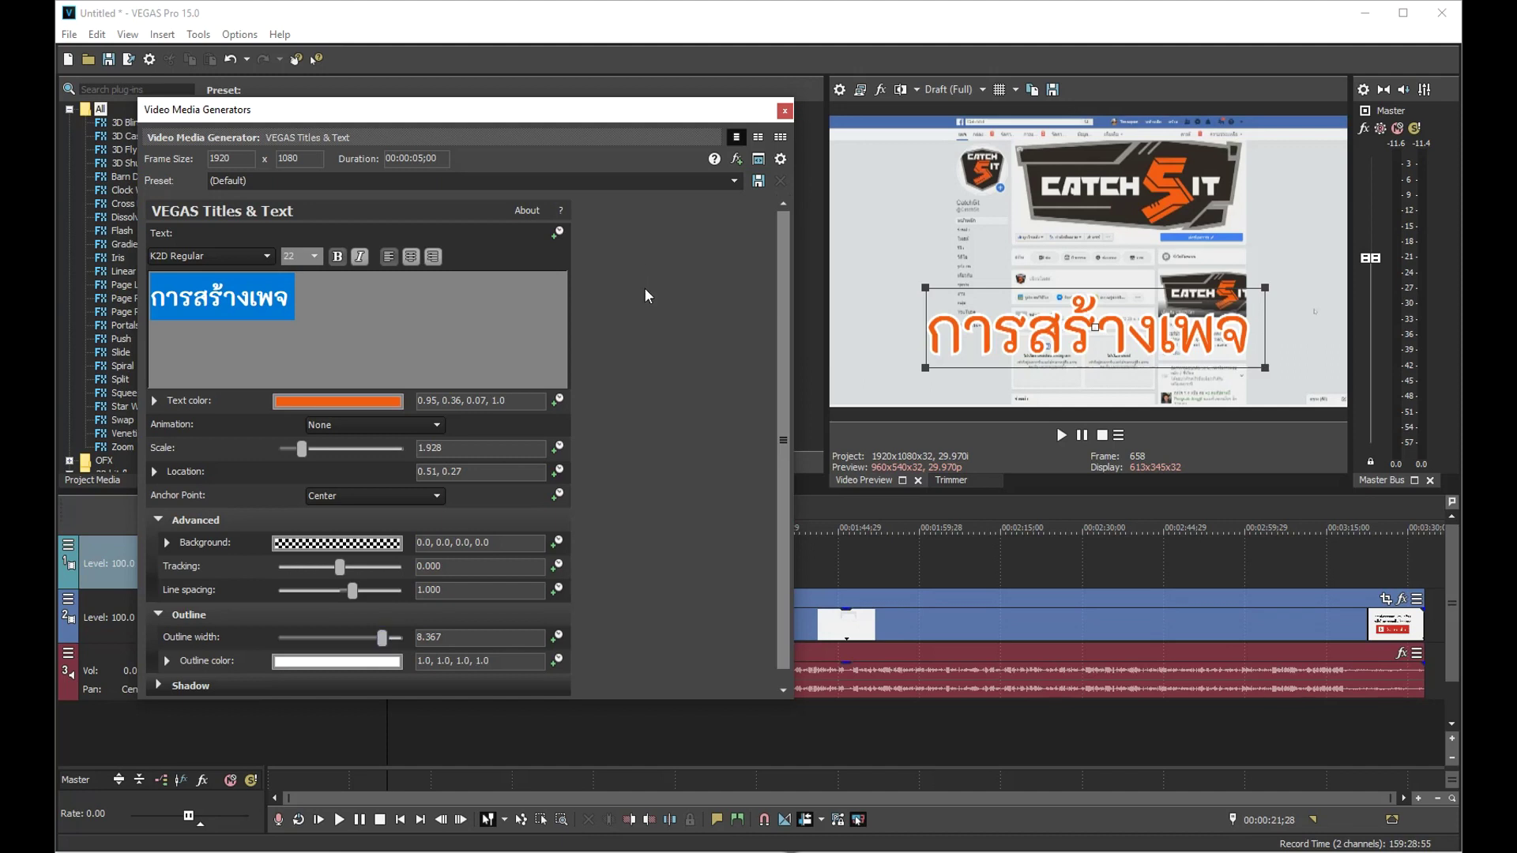
click(785, 111)
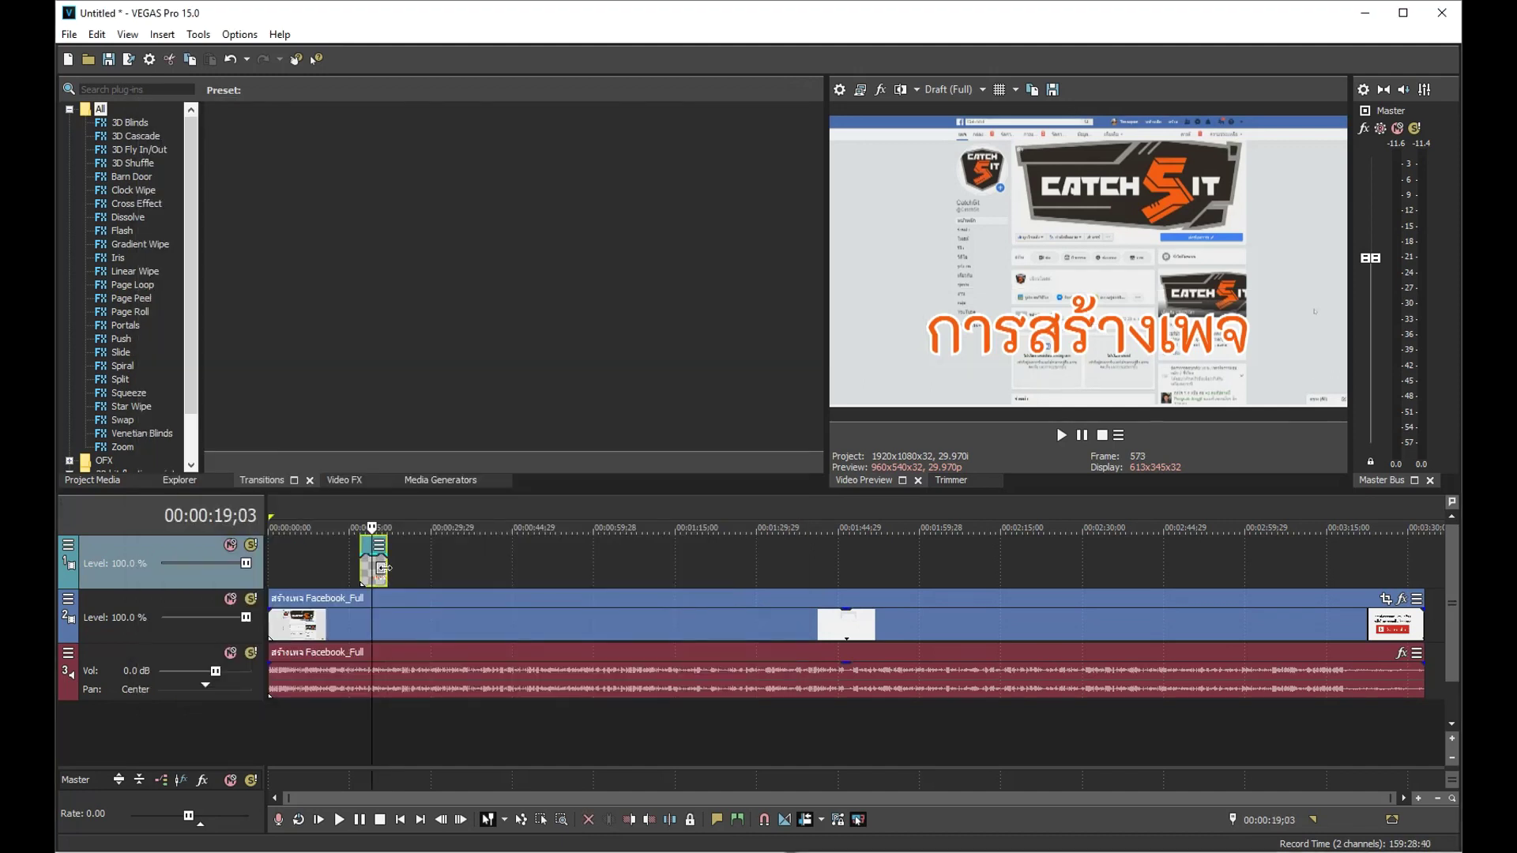
Extend the end of the title event on the timeline to about 1:40
drag(382, 567, 492, 571)
click(409, 756)
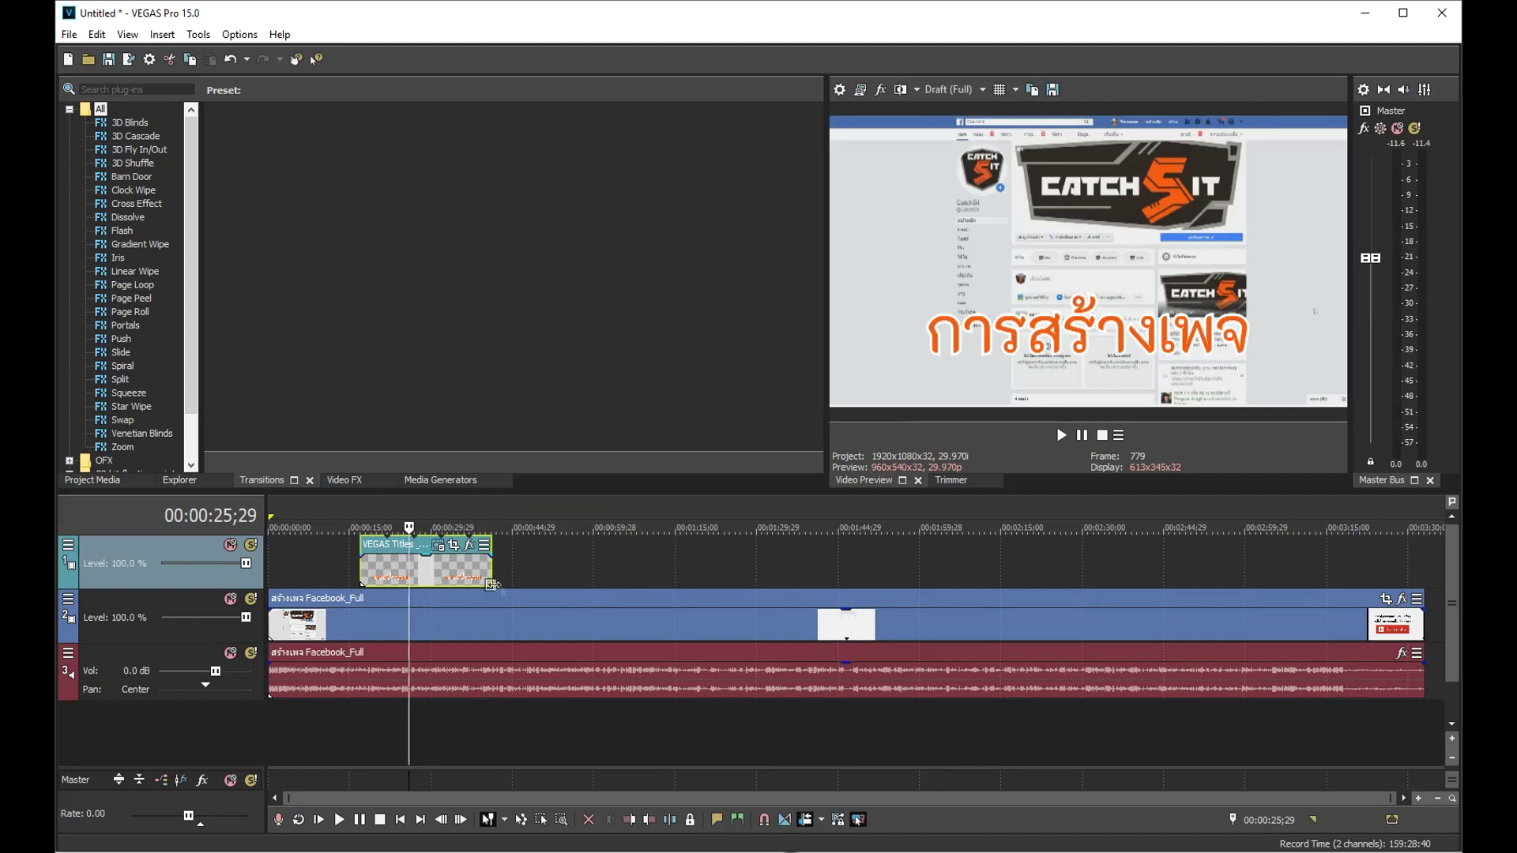
drag(490, 573, 812, 583)
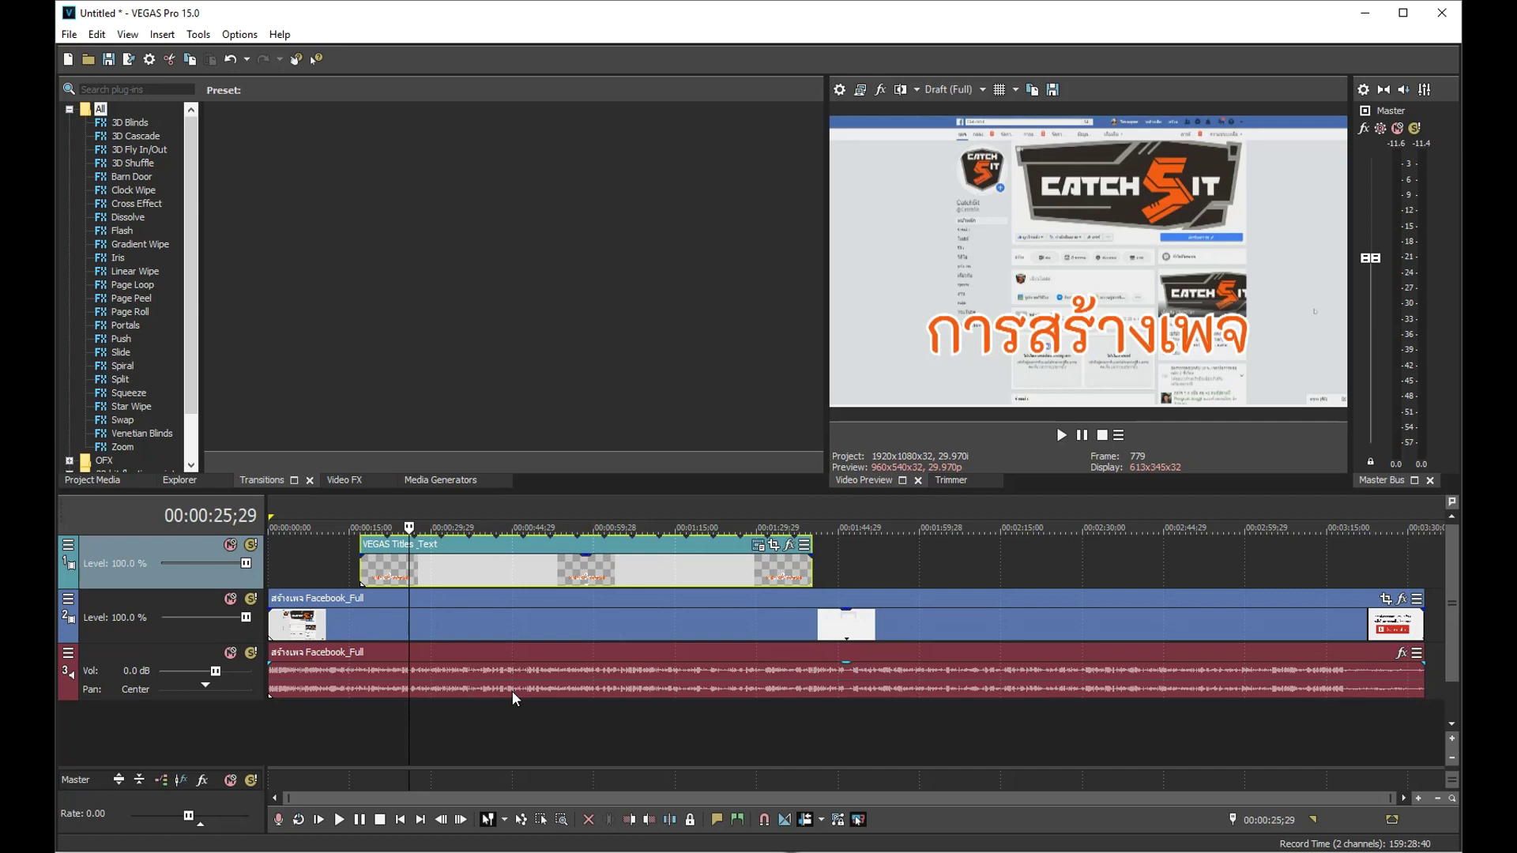
Split all tracks at about 0:44 and remove the second part of the title event
click(504, 740)
click(669, 820)
drag(605, 565, 736, 565)
click(756, 546)
key(ctrl+x)
Paste a copy of the title event as a reference to the original media and move it to about 1:24
click(427, 549)
key(ctrl+v)
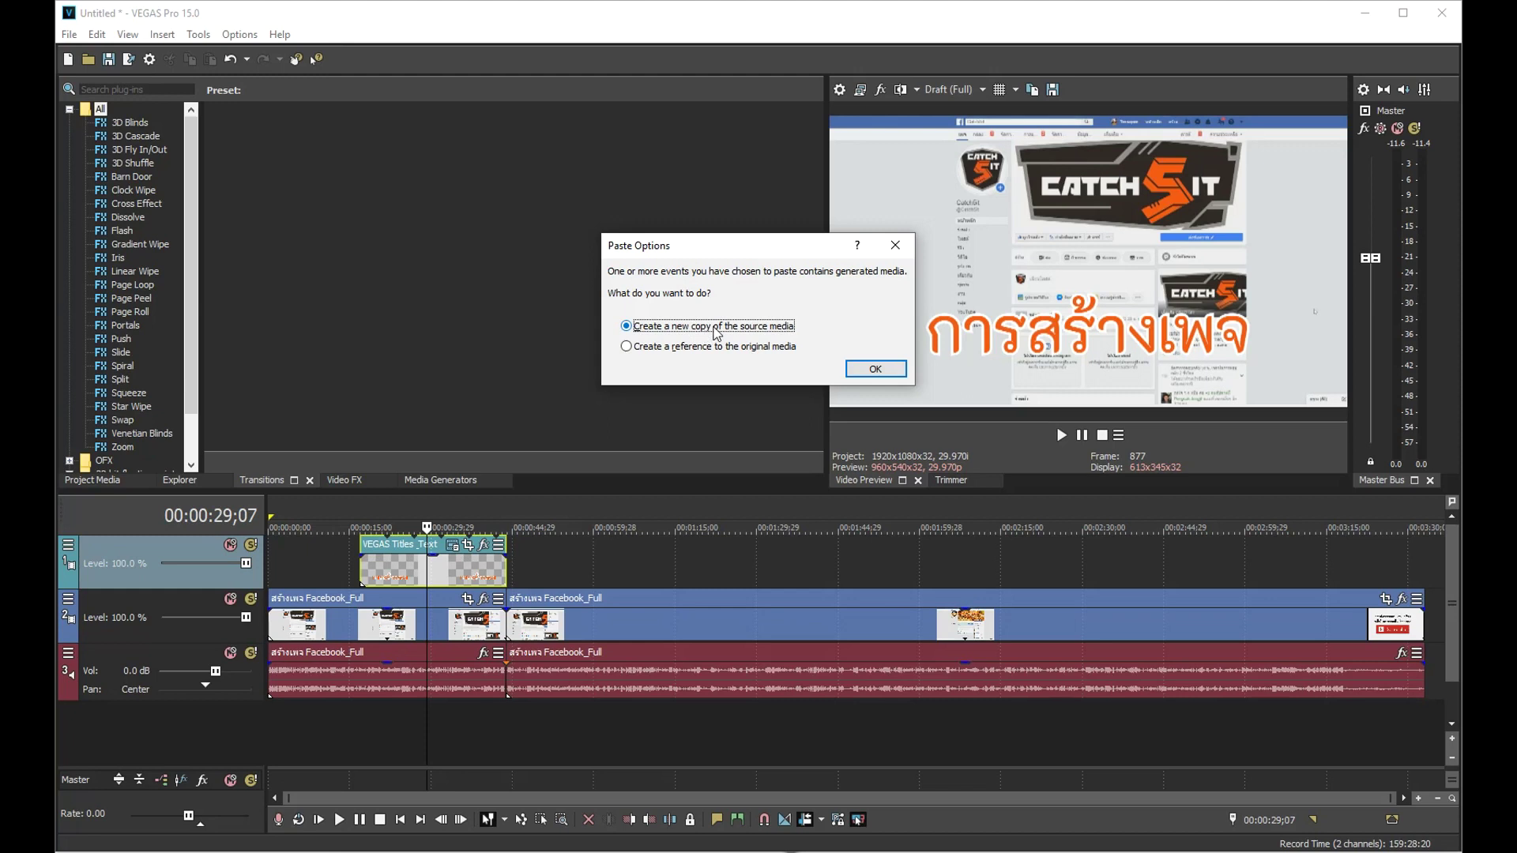
click(680, 347)
click(875, 369)
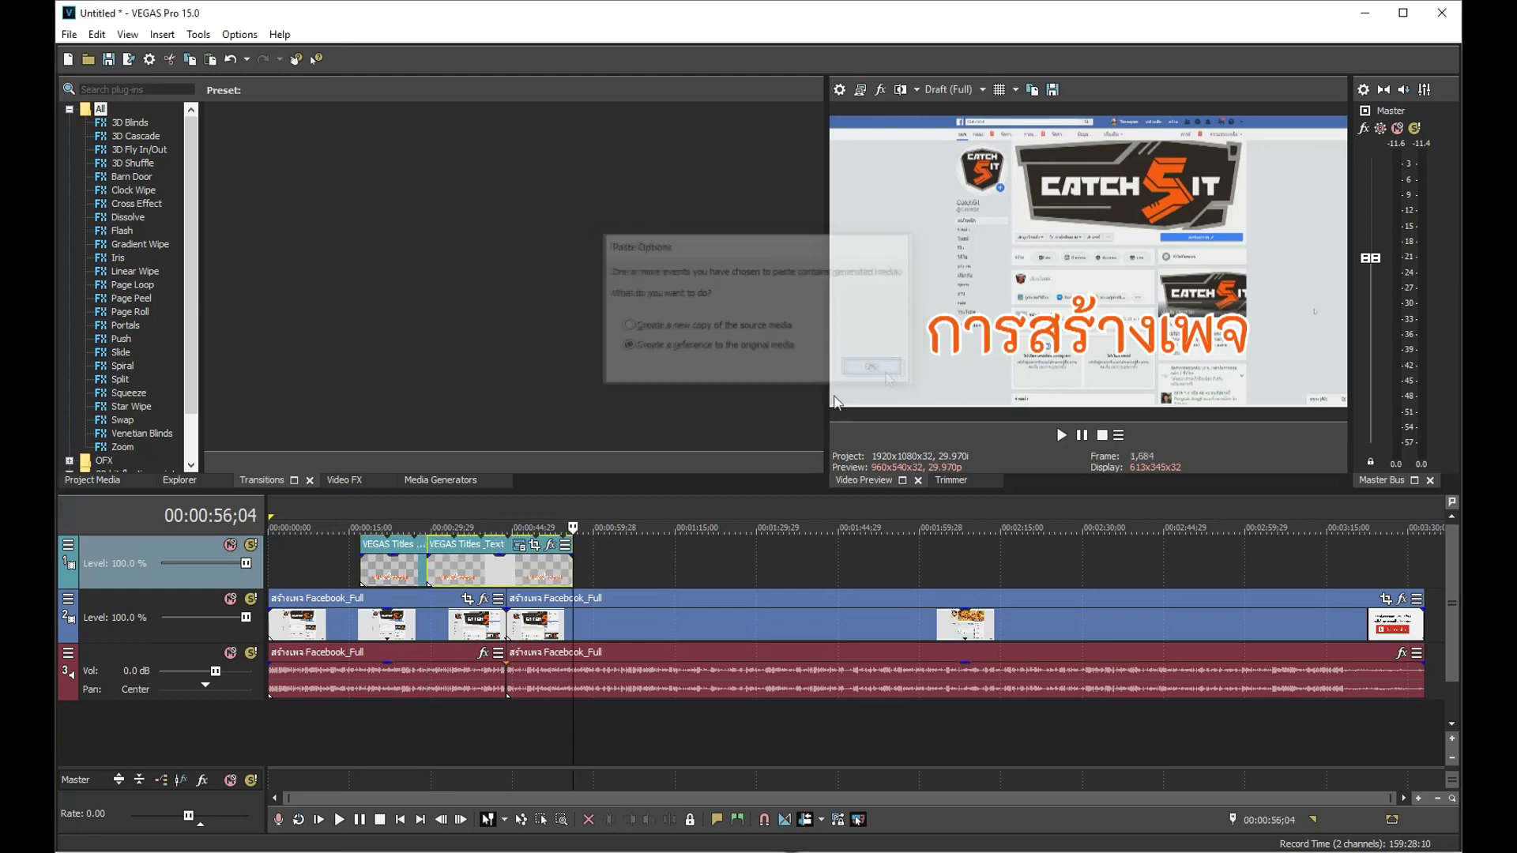
drag(522, 551, 729, 553)
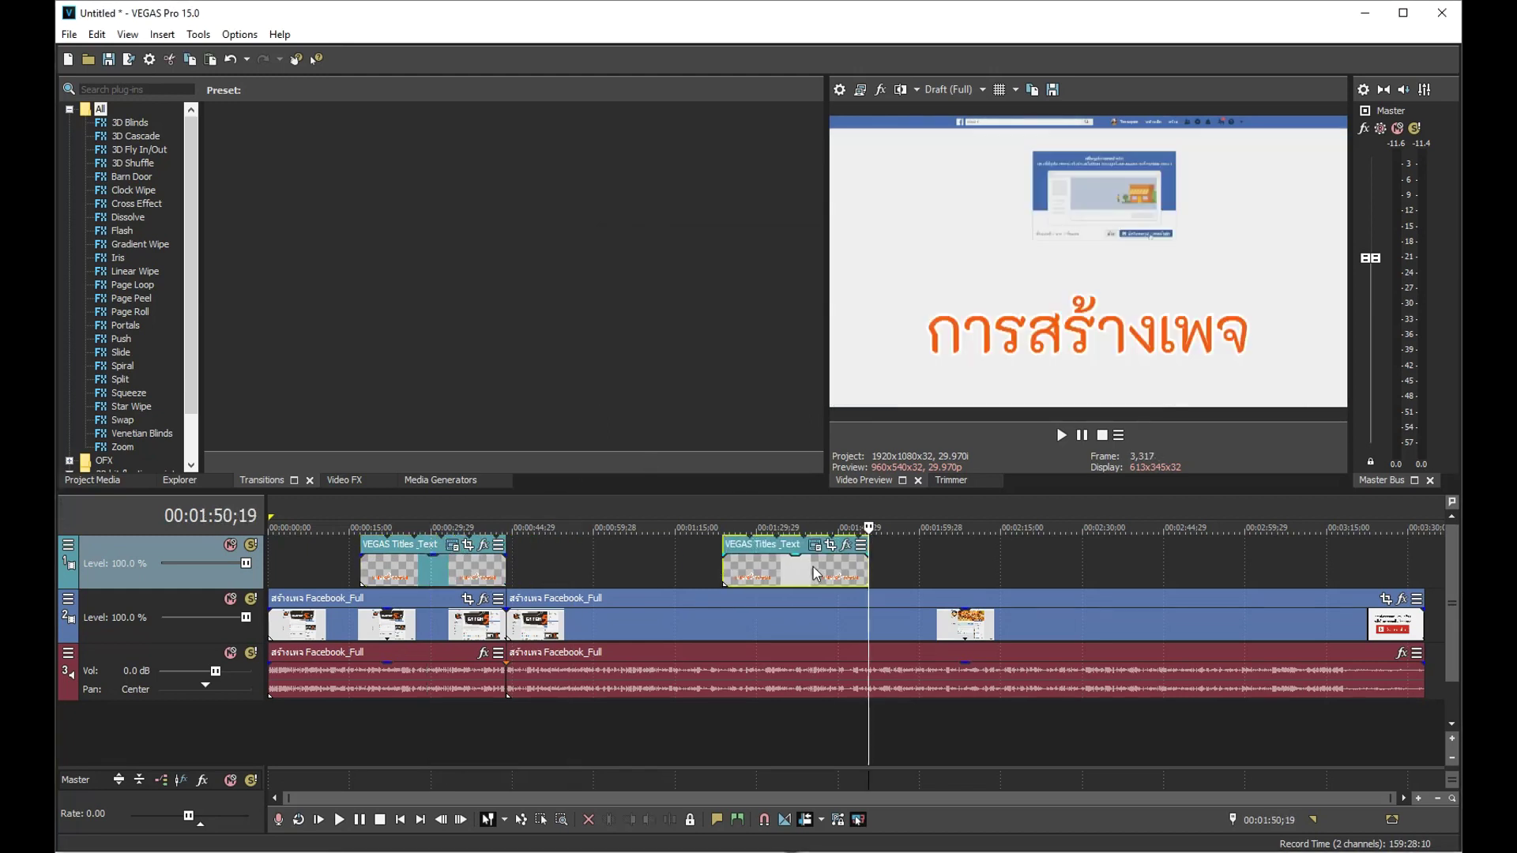
Shorten the referenced title's text to "การสร้าง" and preview it at 1:34
double_click(813, 566)
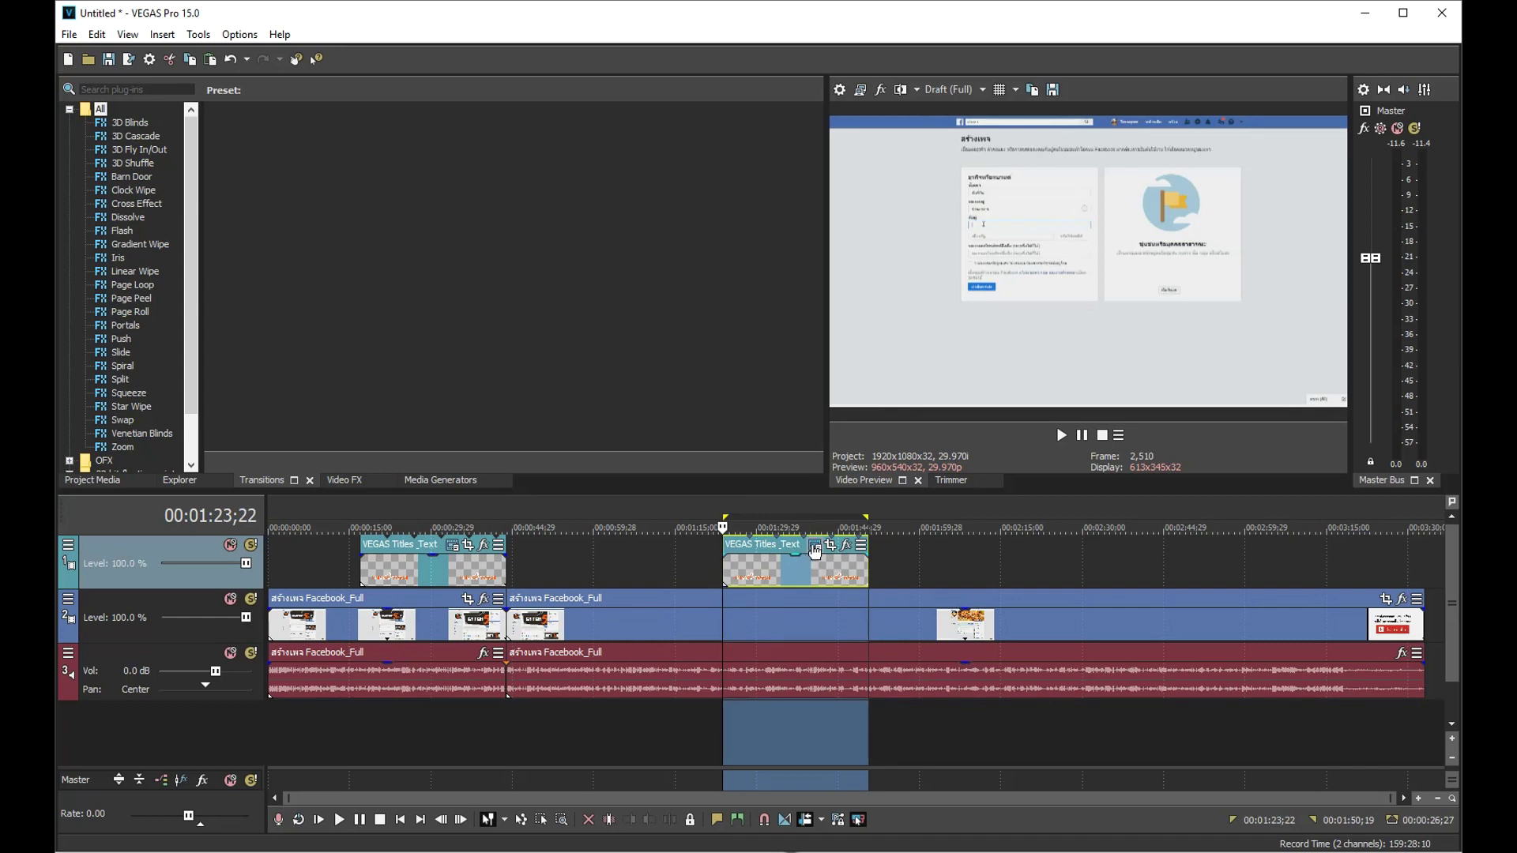
click(814, 544)
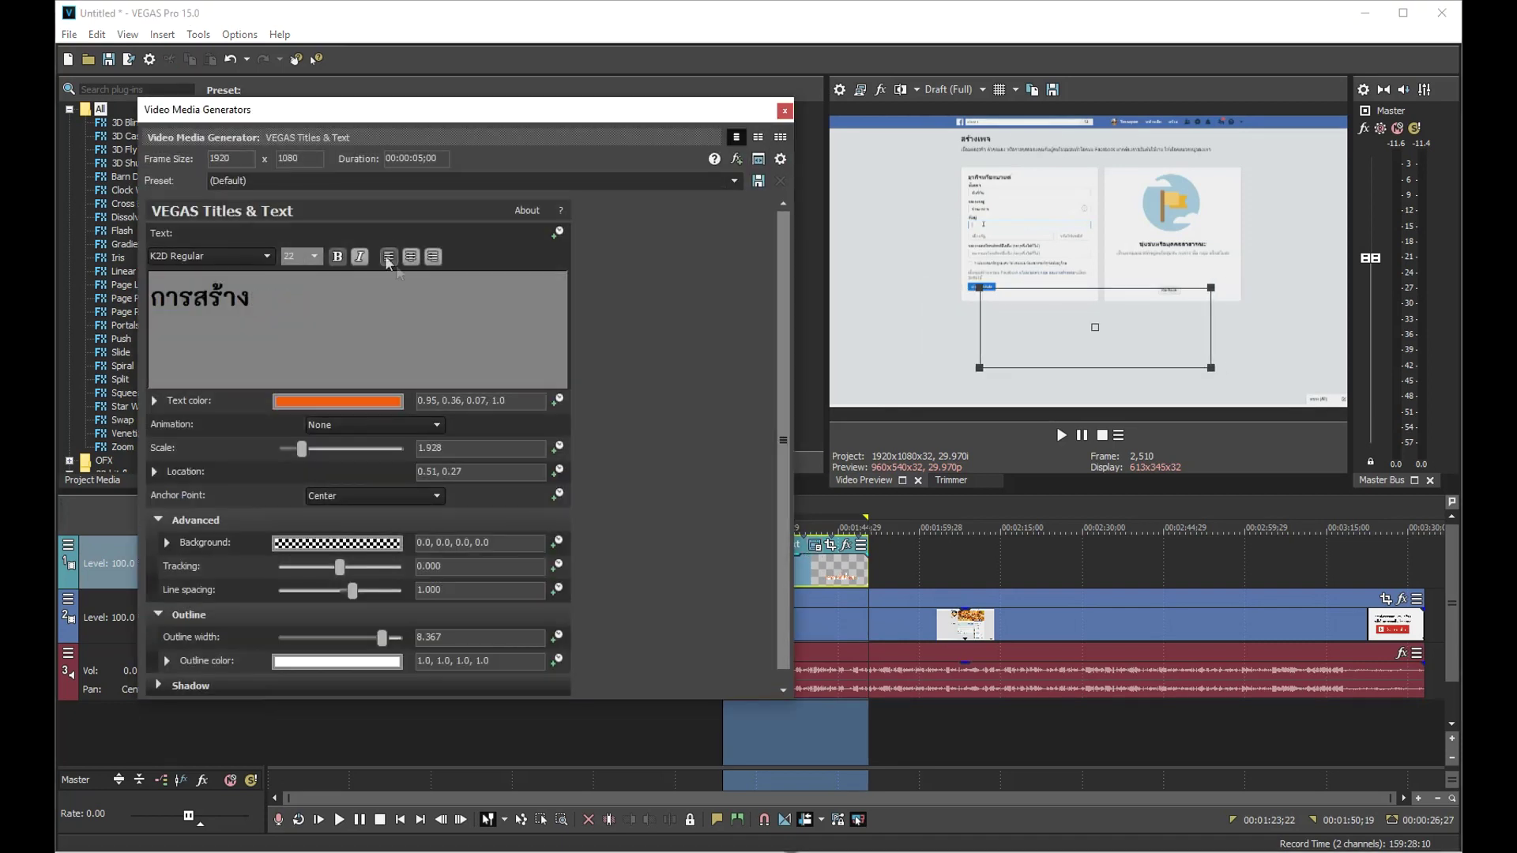
click(785, 111)
click(769, 567)
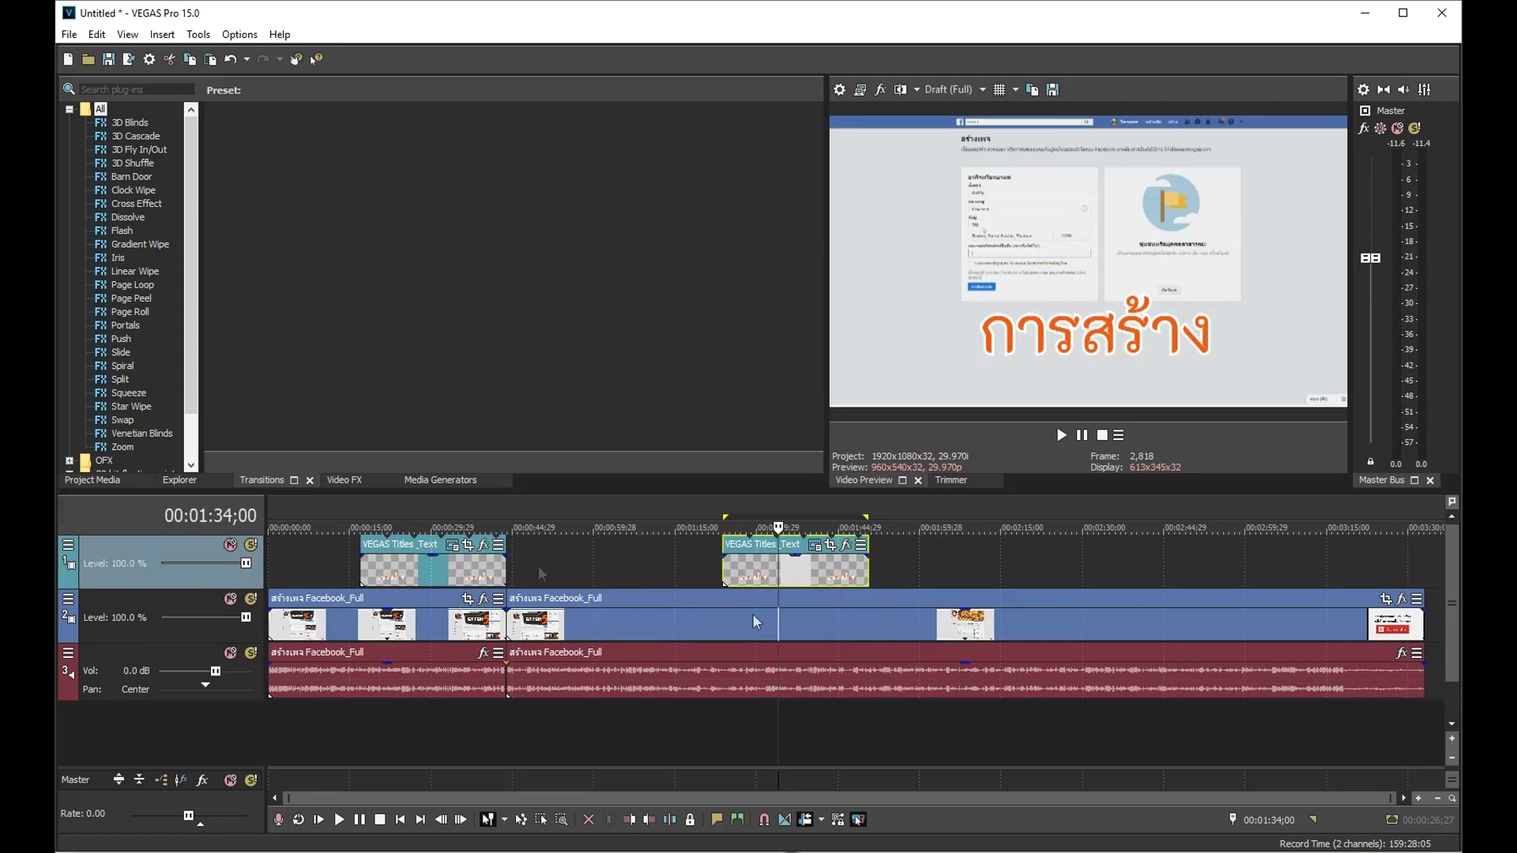
Paste another copy of the first title event as a new copy of the source media
right_click(781, 561)
click(412, 543)
click(412, 542)
key(ctrl+v)
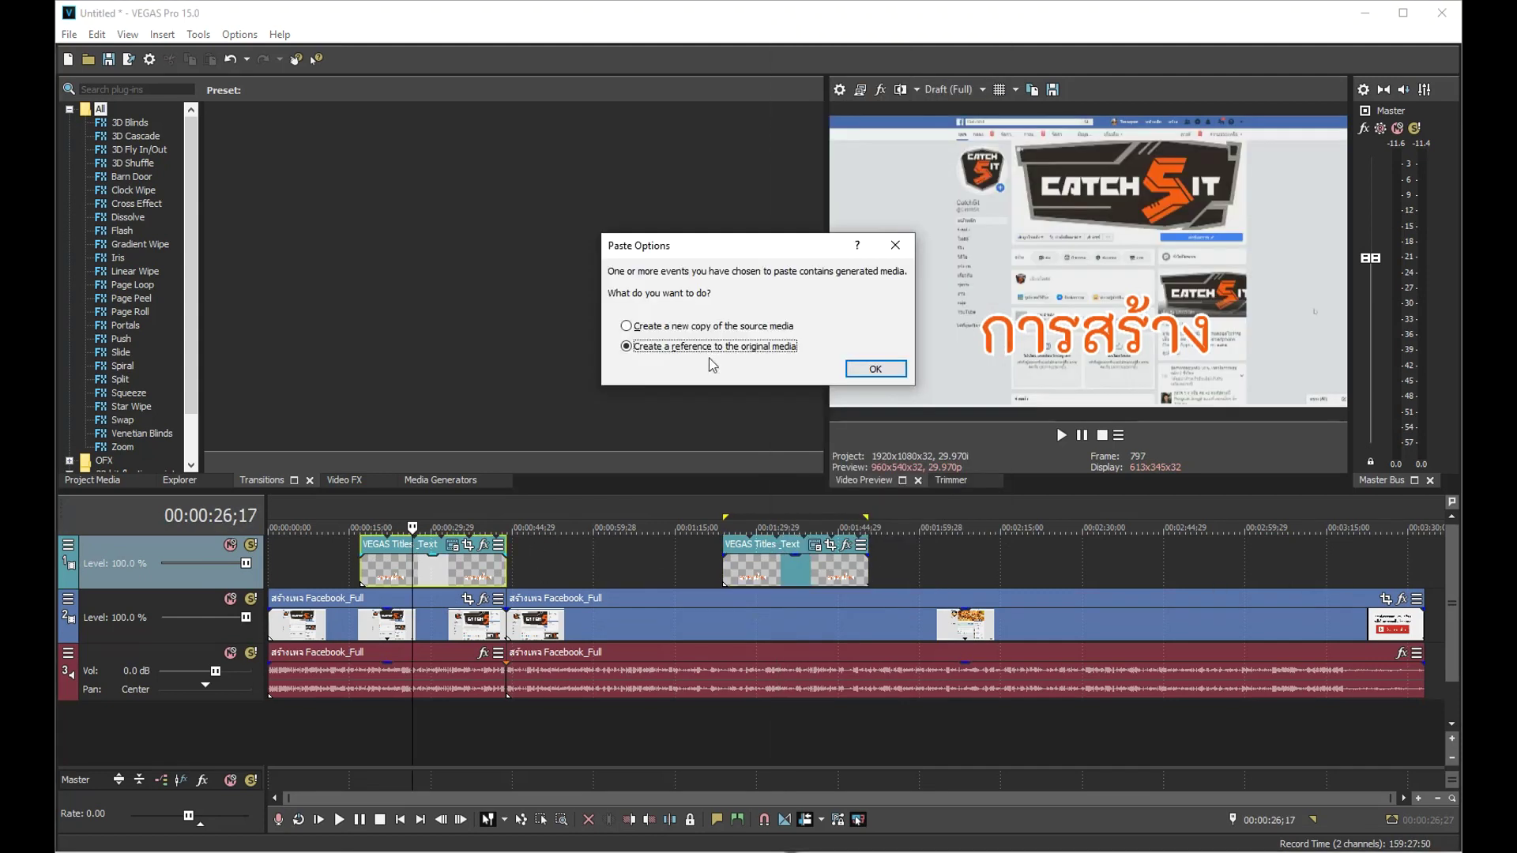
click(681, 330)
click(876, 368)
Move the new copy to about 1:03 and the referenced title to about 2:27, and set the copy's text to "การสร้างเพจ"
drag(480, 577, 681, 577)
click(961, 558)
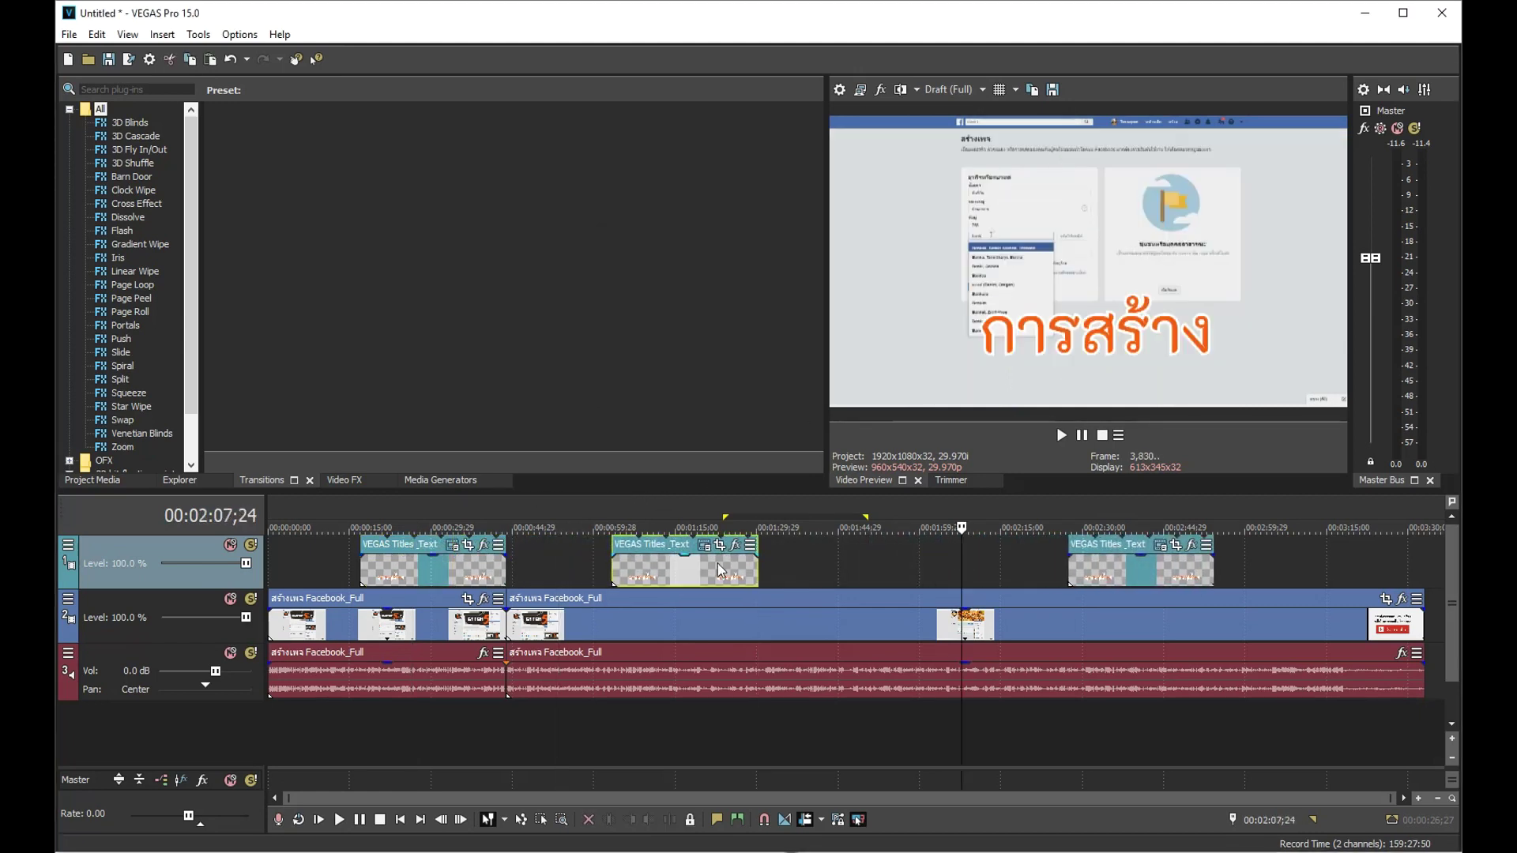
click(701, 735)
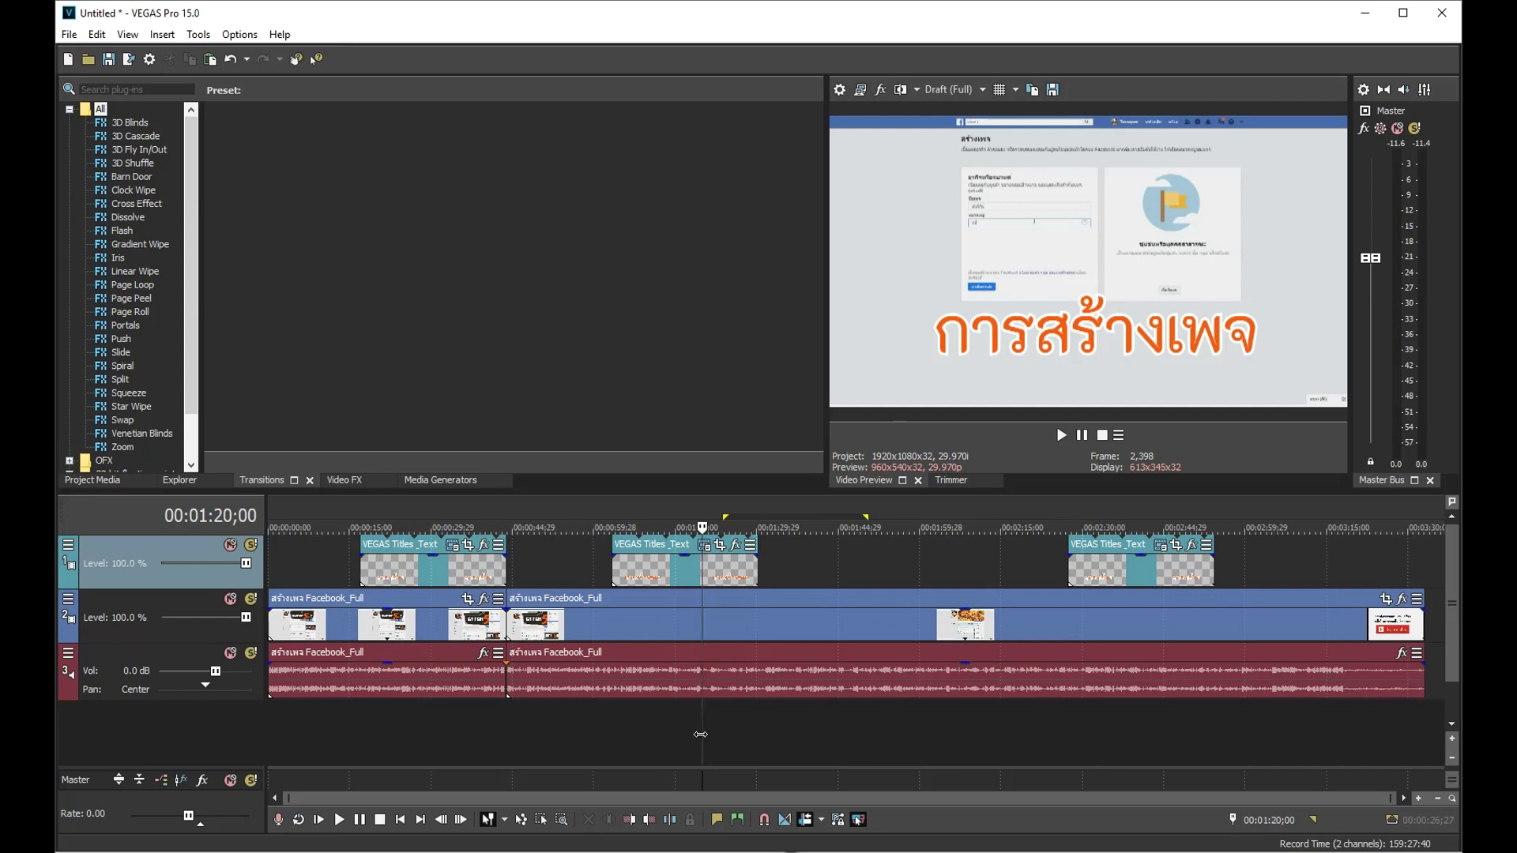